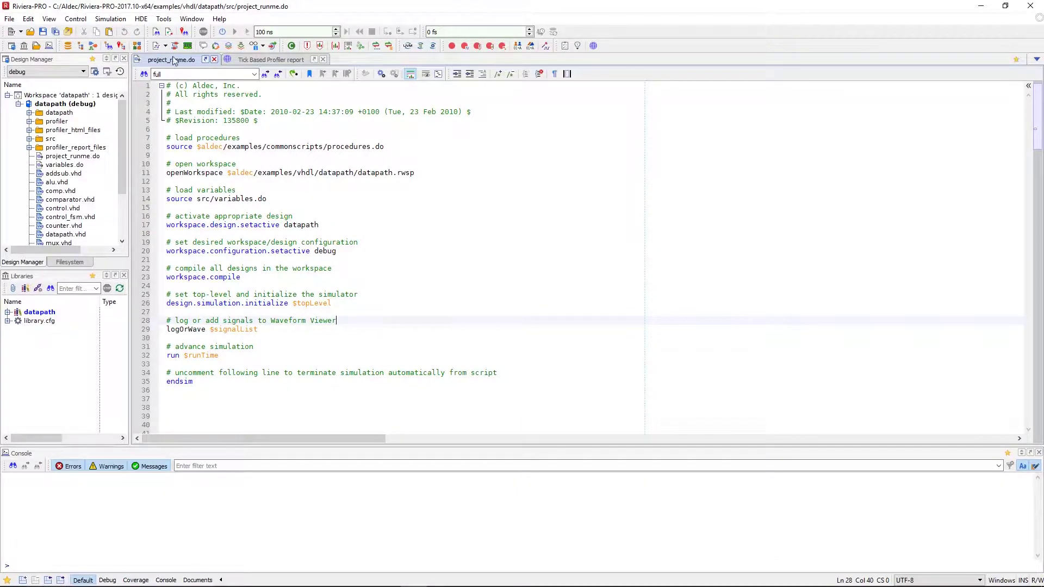
In Preferences, choose Profiler as the collected data under Simulation > Coverage/Profiler > General
left_click(164, 18)
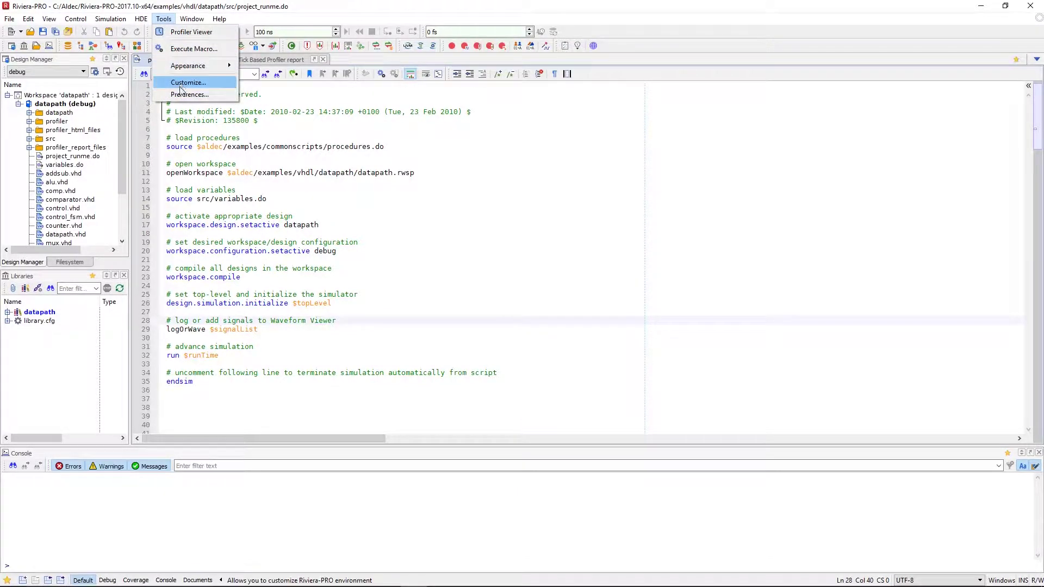
left_click(183, 95)
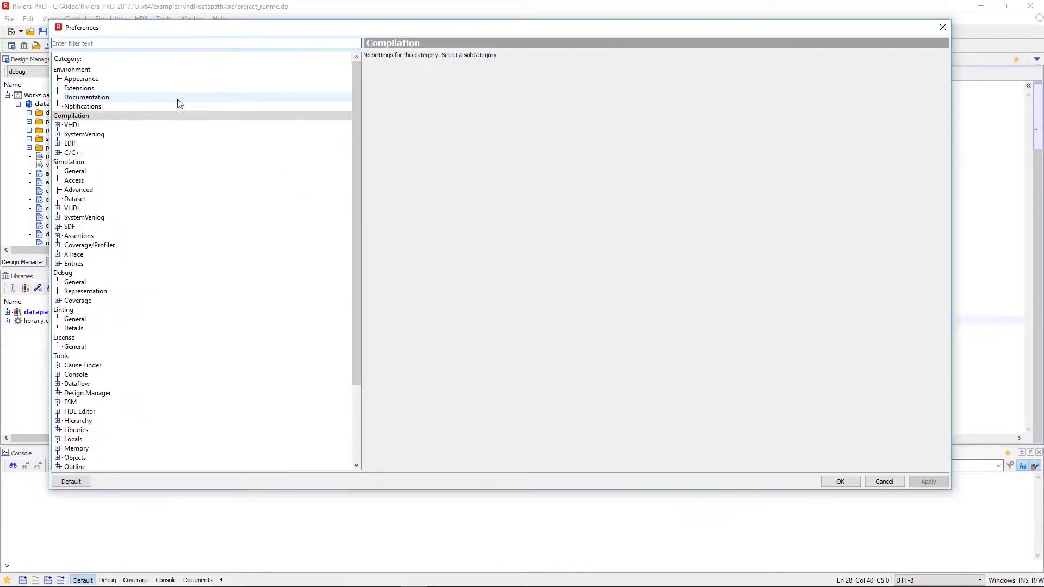
left_click(113, 162)
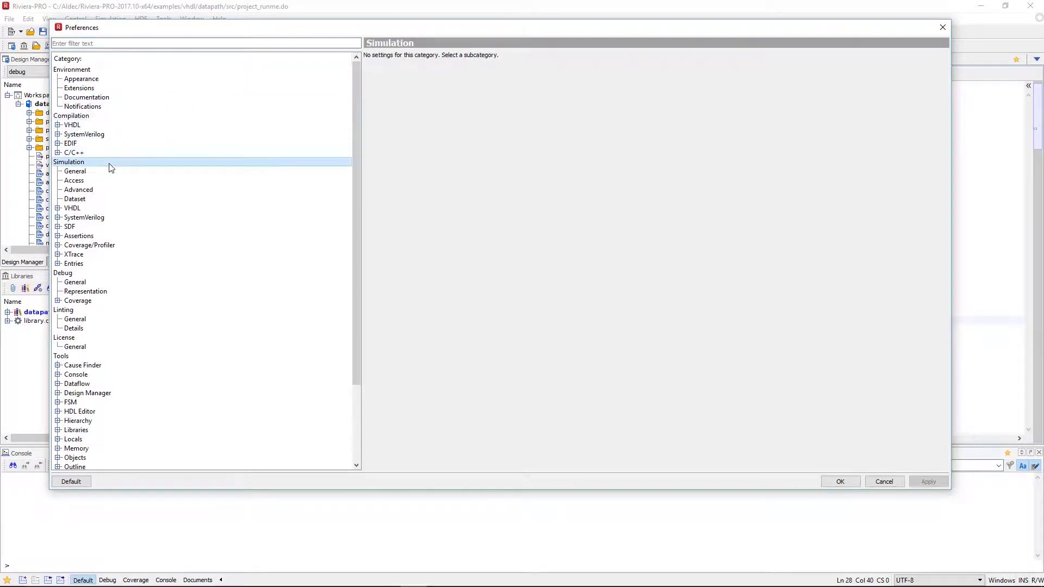
left_click(58, 246)
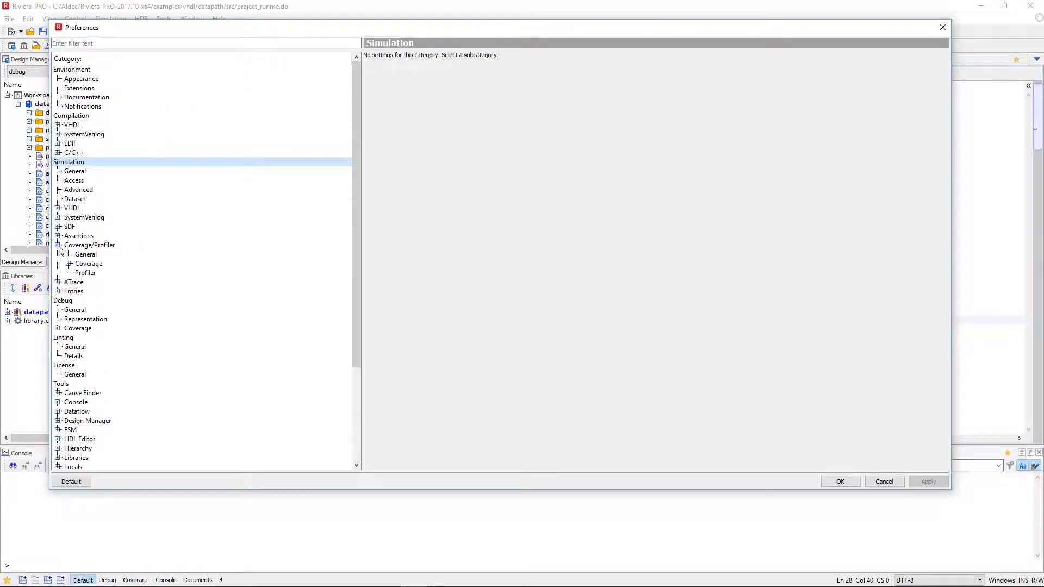
left_click(86, 254)
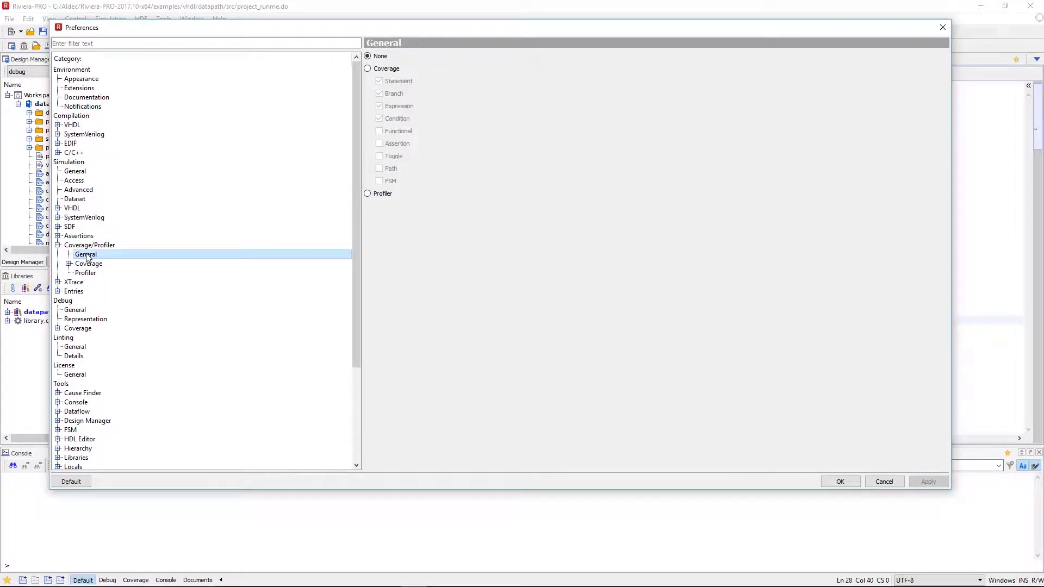
left_click(369, 195)
On the Profiler page, enable Collect data for all units, with output directory ./profiler
left_click(110, 273)
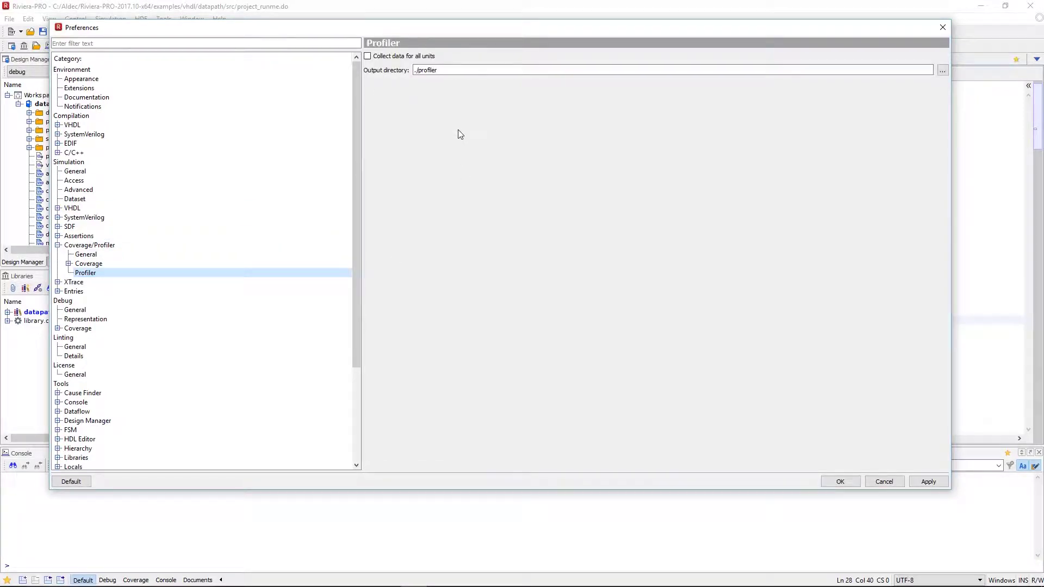
left_click(390, 57)
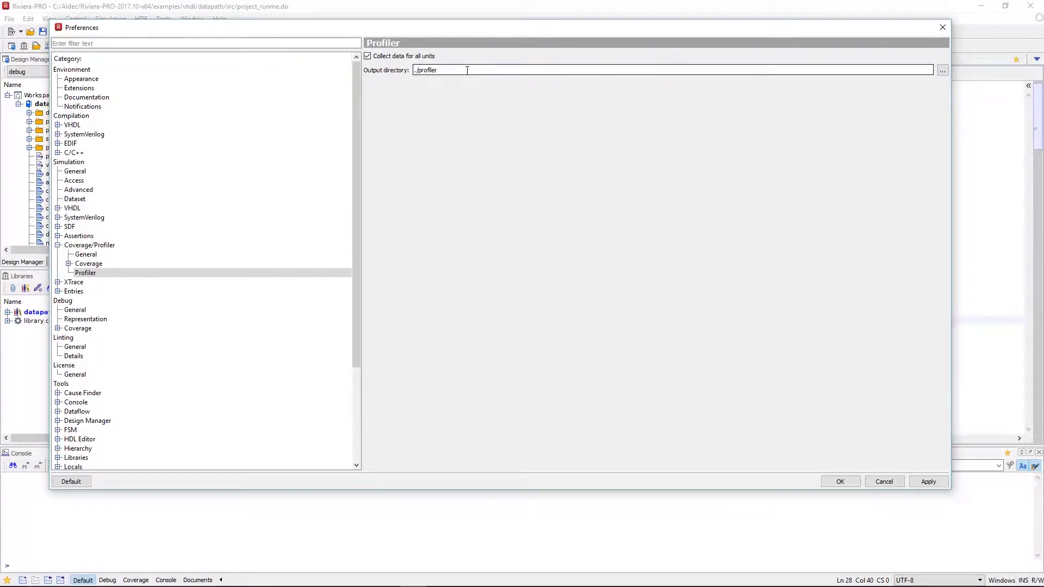
double_click(467, 70)
left_click(451, 93)
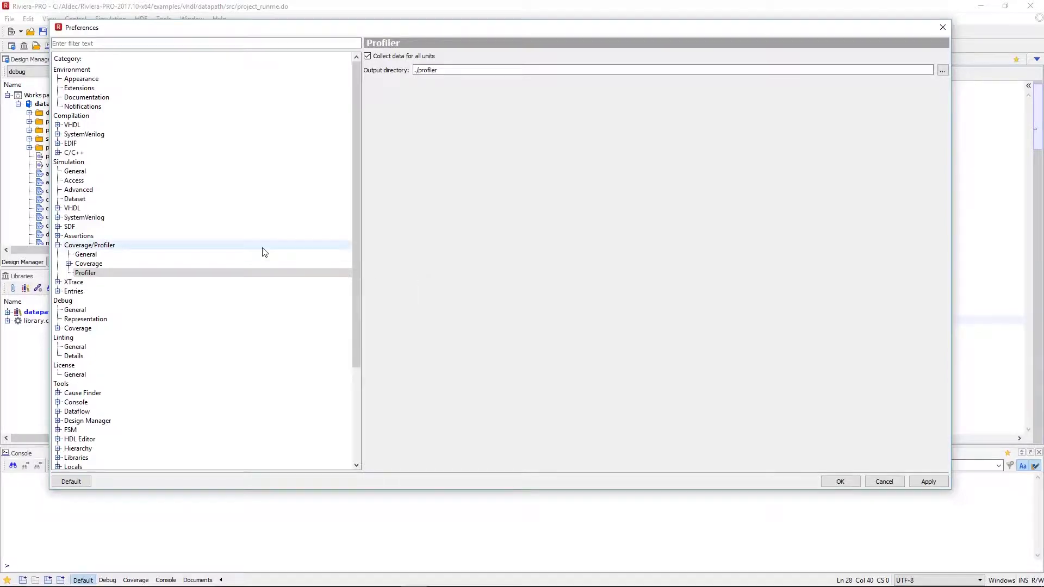
Go to the Compilation > VHDL > General options and try toggling Generate debug information
left_click(68, 116)
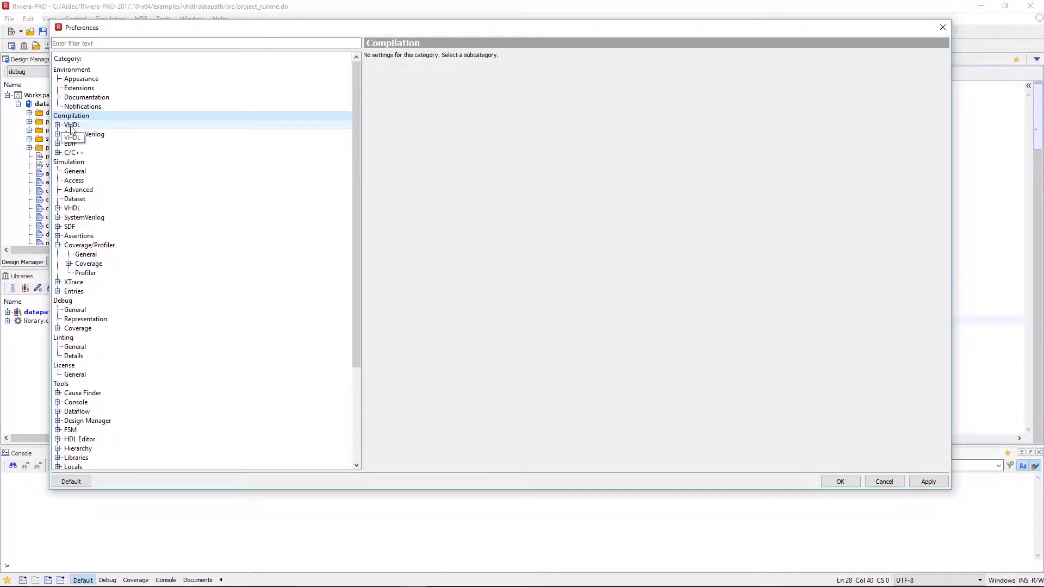
left_click(72, 126)
left_click(57, 126)
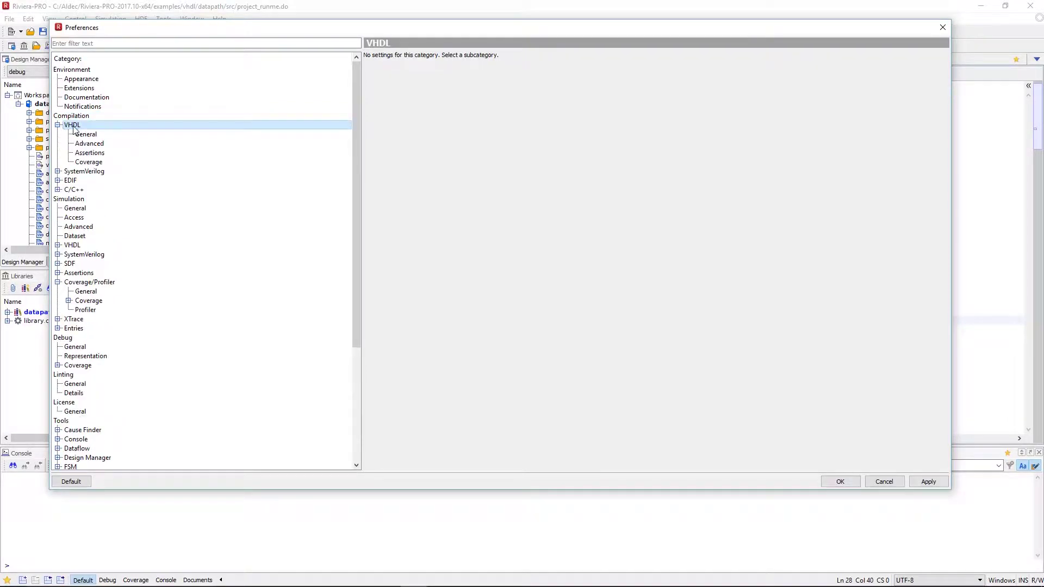
left_click(93, 136)
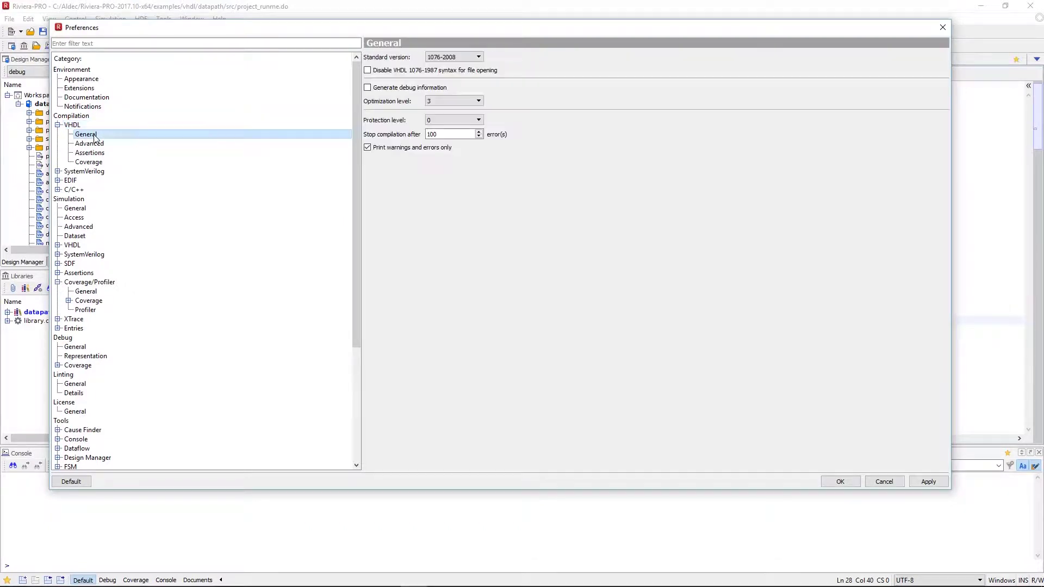
left_click(382, 90)
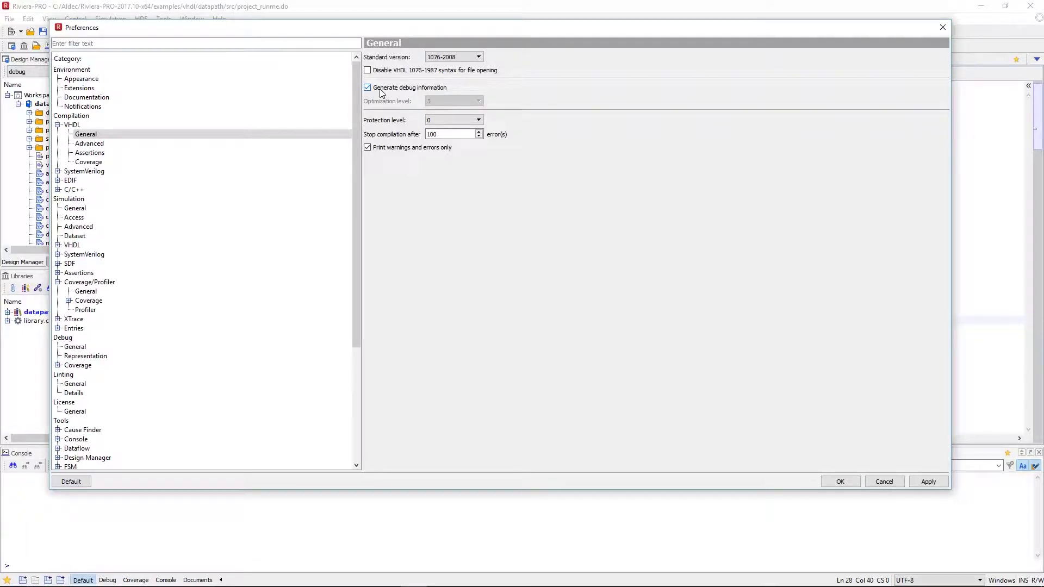
left_click(382, 93)
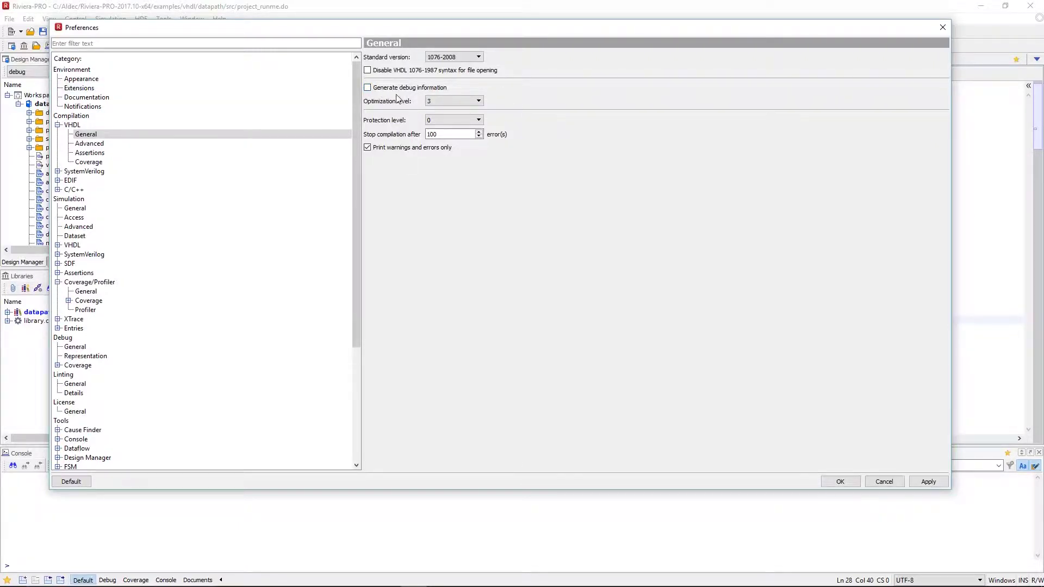
Set the VHDL optimization level to 2
left_click(441, 101)
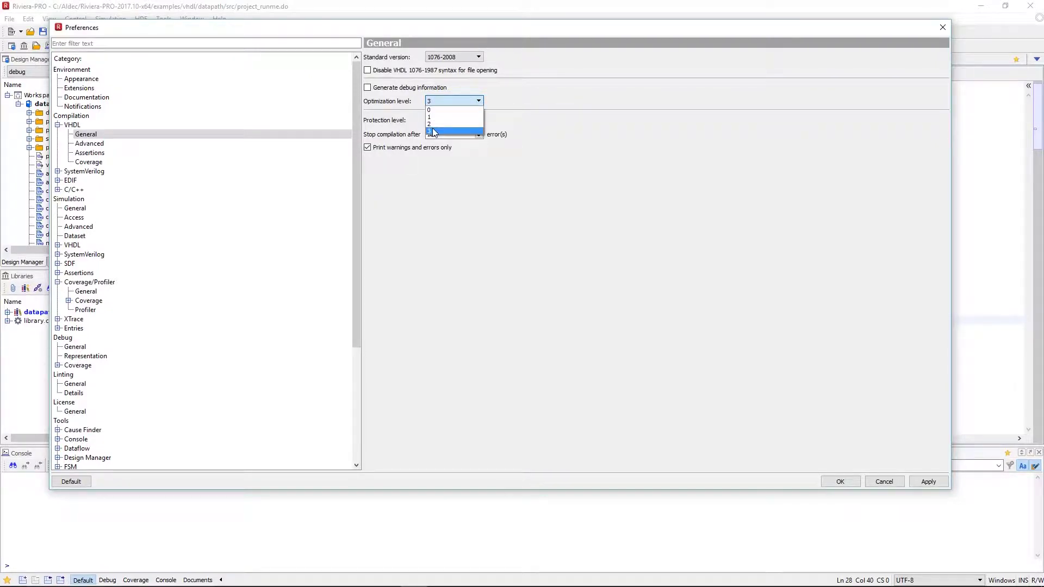
left_click(438, 109)
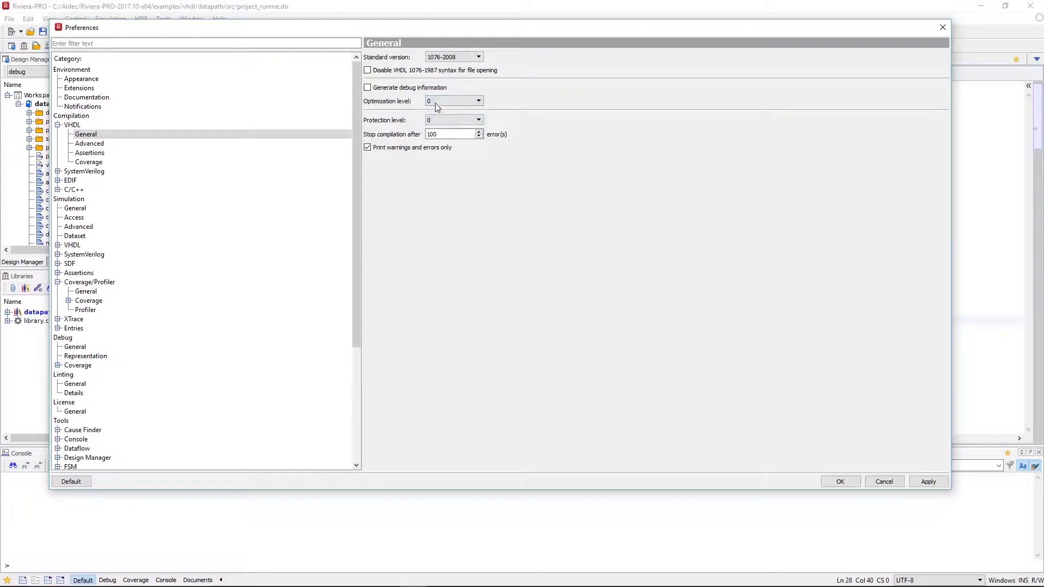
left_click(436, 103)
left_click(434, 116)
left_click(436, 103)
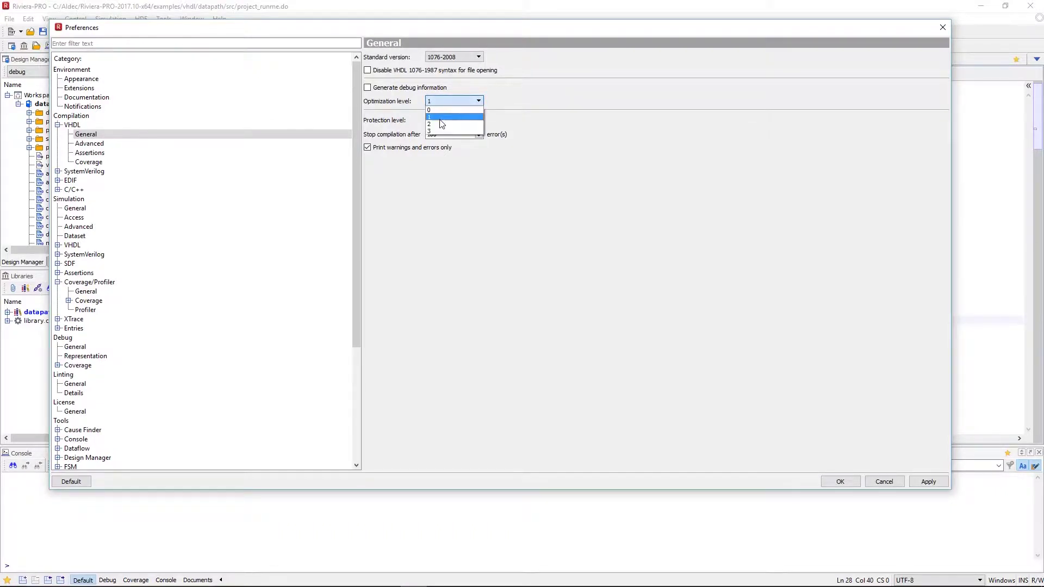
left_click(441, 124)
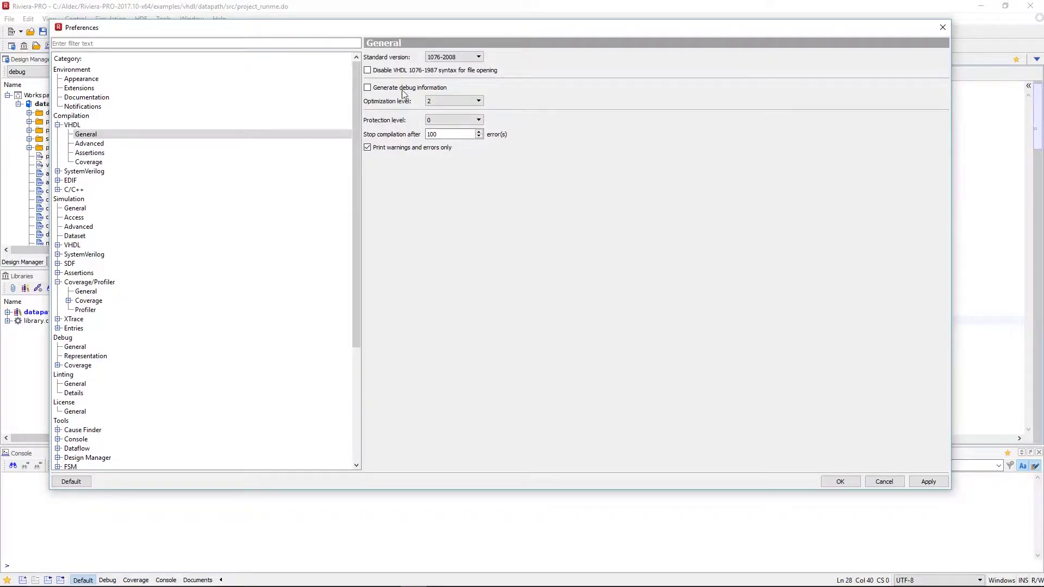
Turn on Generate debug information, then apply and close Preferences
left_click(375, 89)
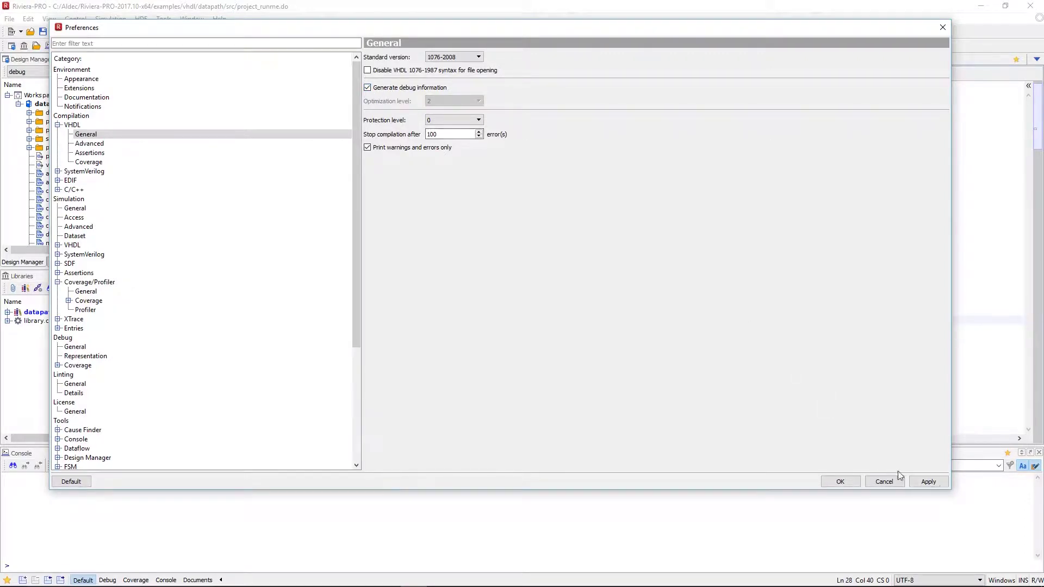
left_click(934, 482)
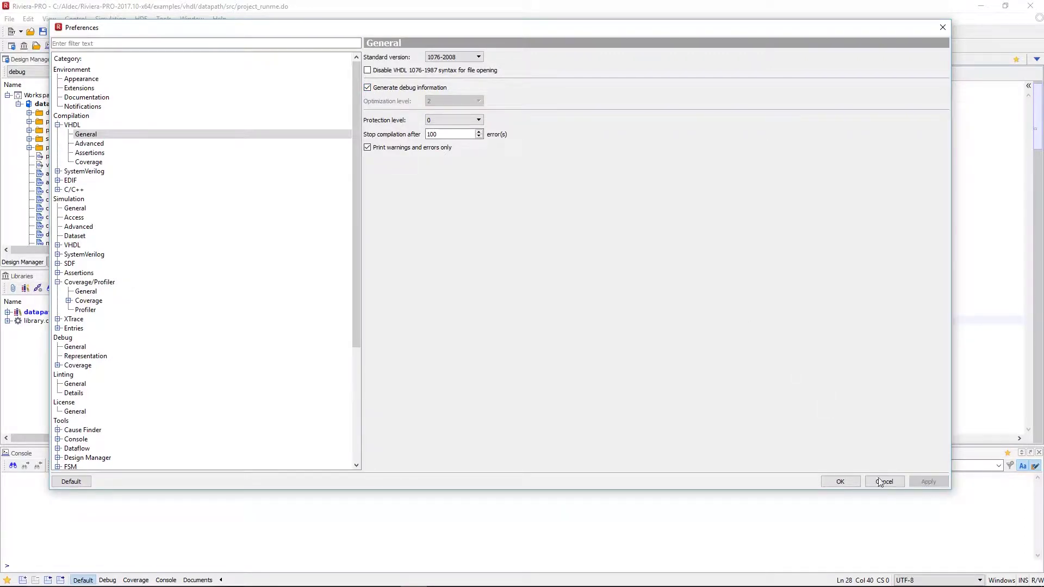
left_click(849, 484)
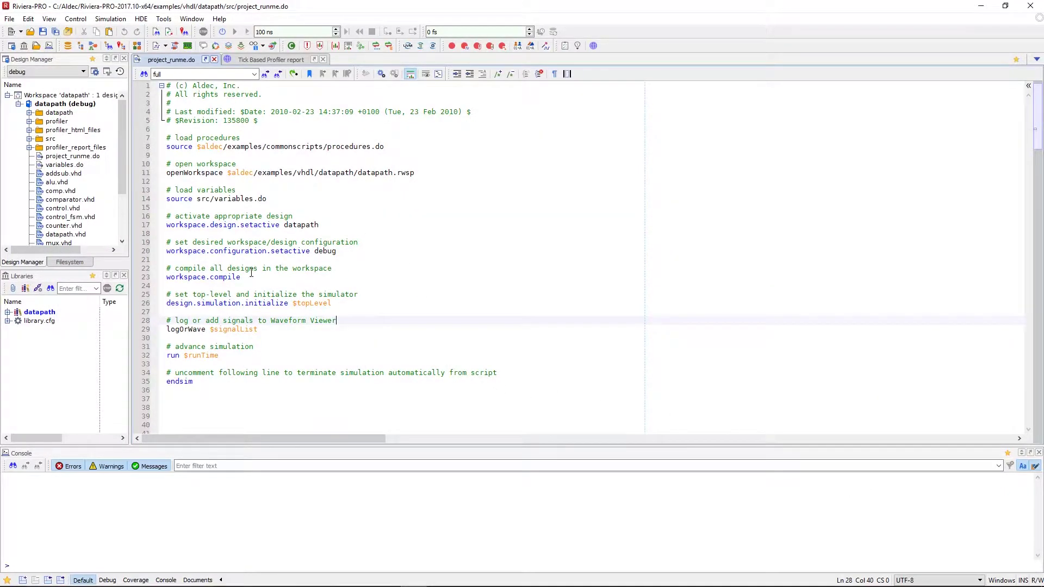
Run project_runme.do, then build profiler_report1.html from ./profiler/profiler.tbp with 'profiler report'
left_click(382, 75)
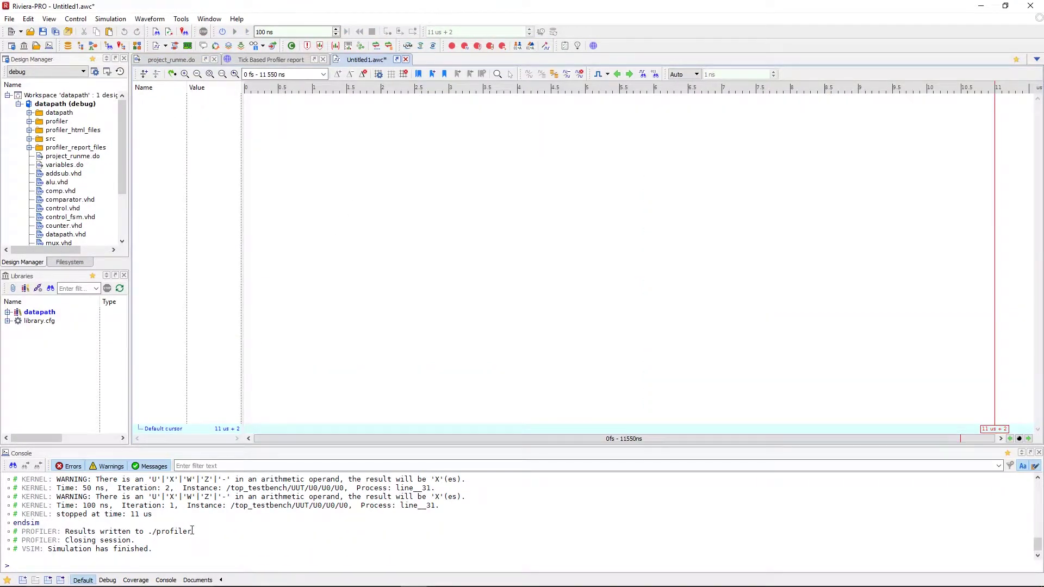
left_click(118, 525)
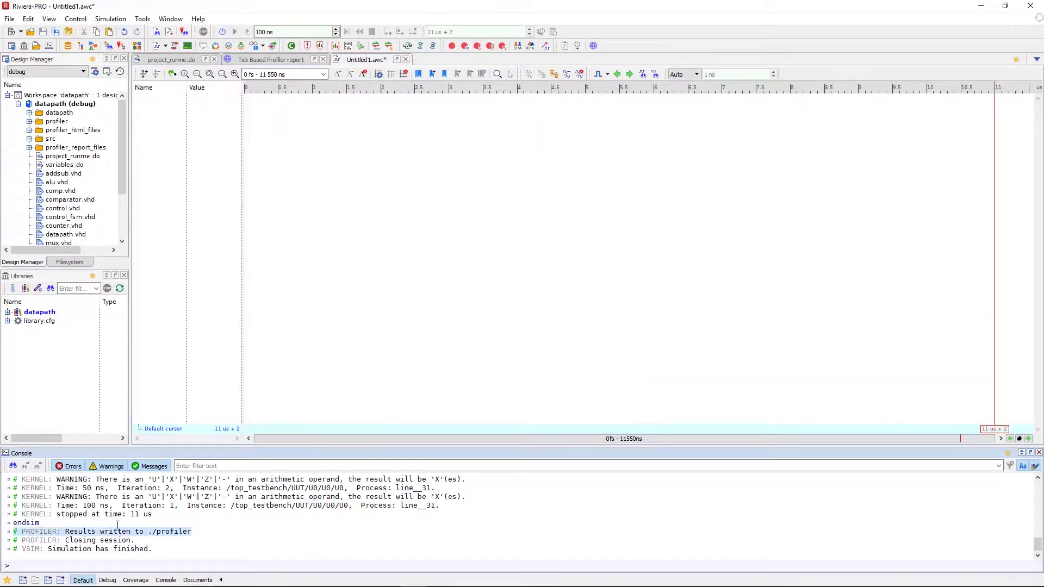
left_click(83, 566)
type("profiler report -tbp ./profiler/profiler.tbp -html profiler_report1.html")
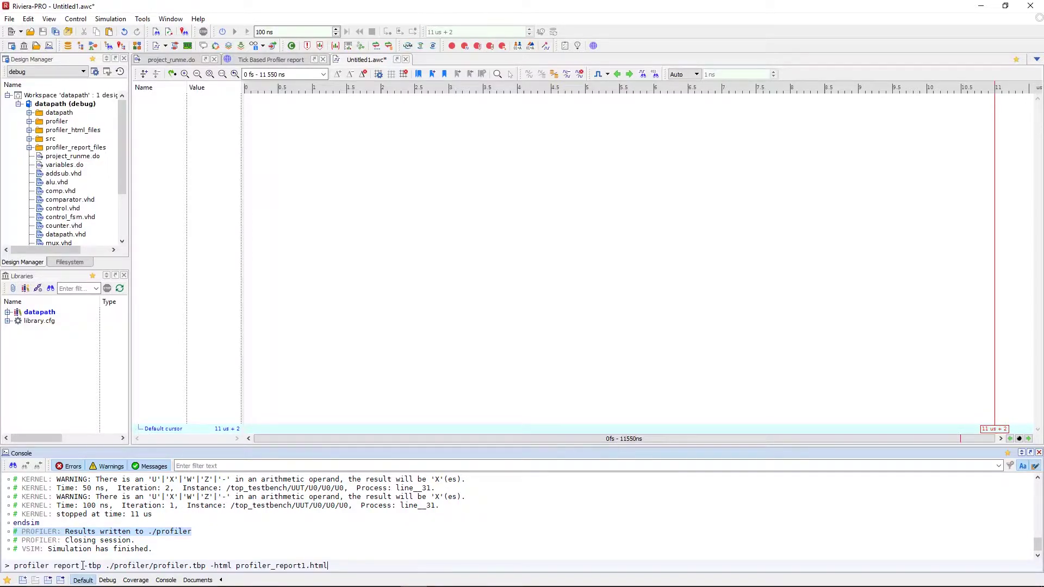
left_click(81, 565)
key("Return")
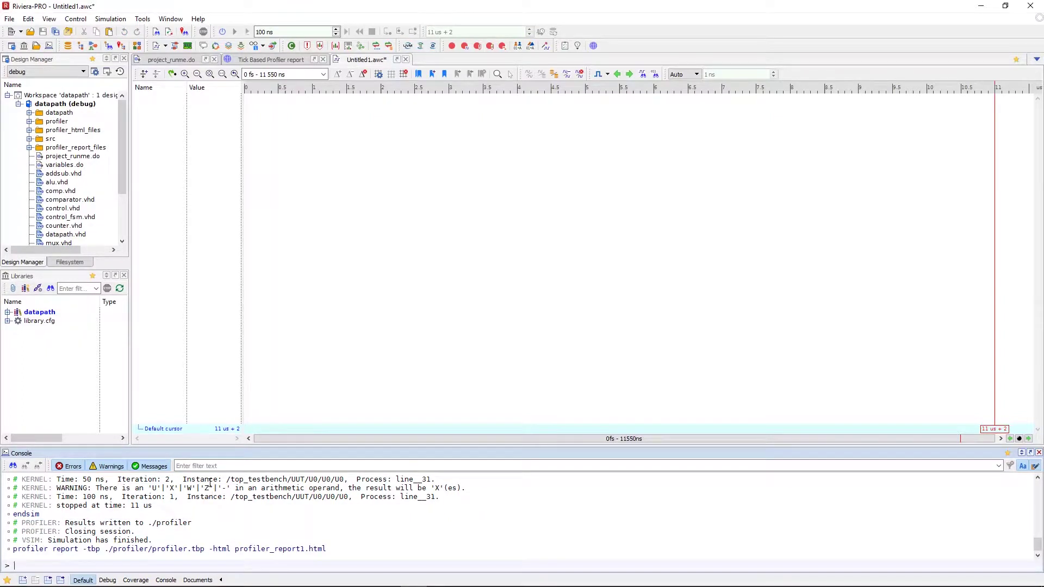
left_click(282, 60)
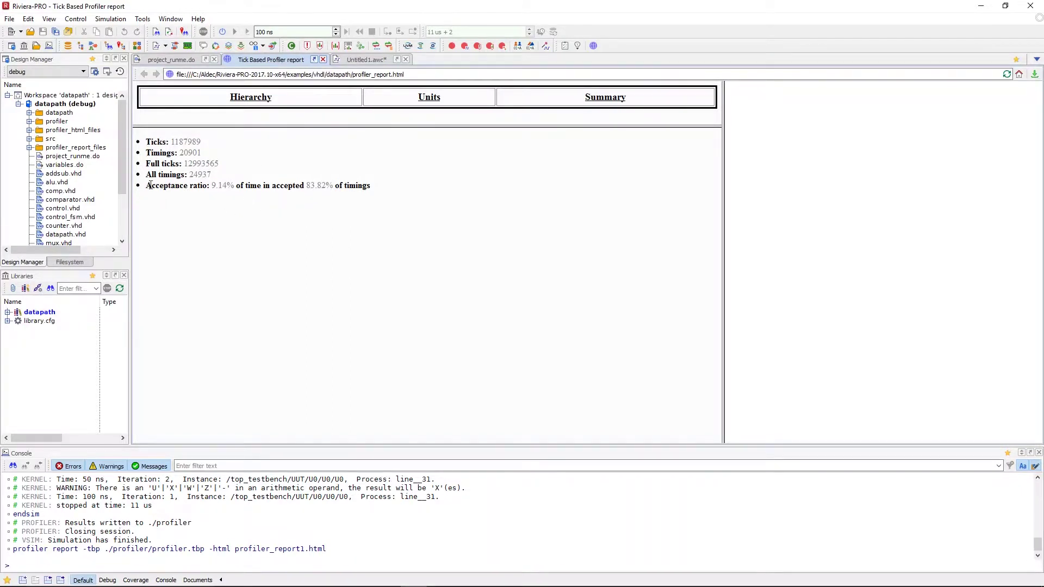
Highlight the Acceptance ratio line and its 9.14% value in the Tick Based Profiler report
left_click_drag(148, 185, 210, 187)
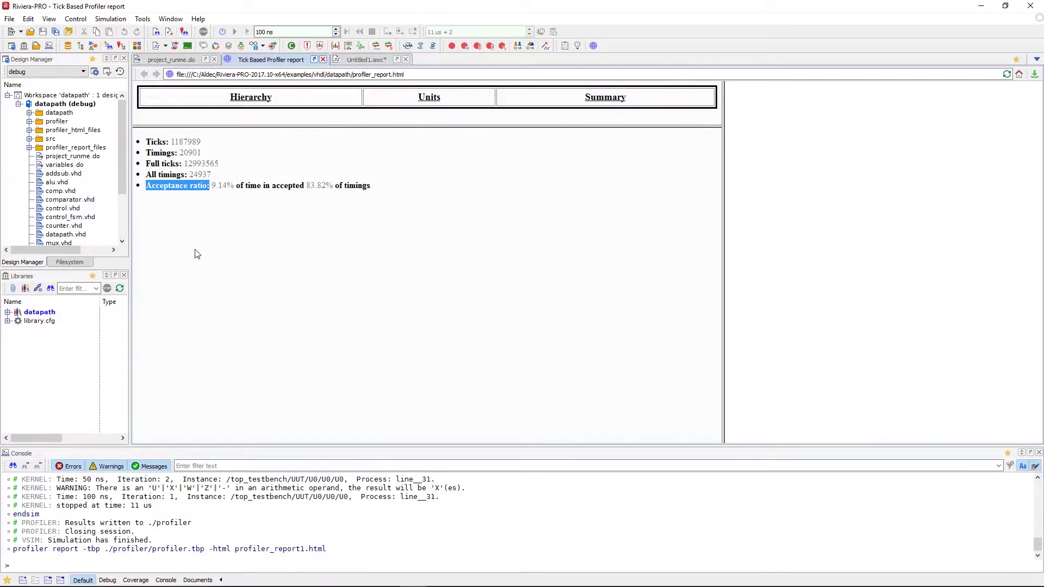
left_click(225, 187)
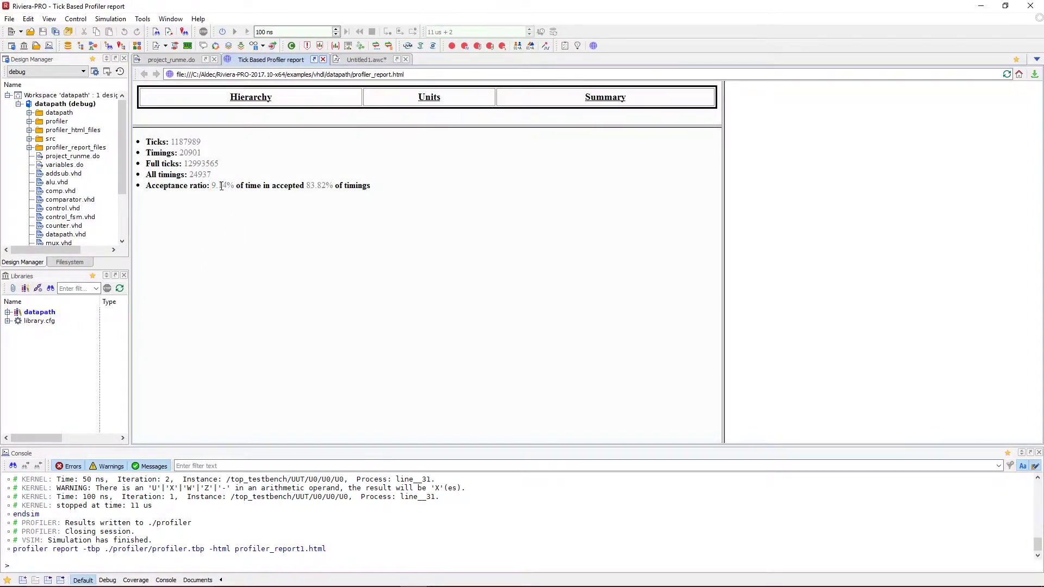
double_click(225, 187)
left_click(246, 199)
Launch Profiler Viewer and open profiler\profiler.tbp
left_click(142, 18)
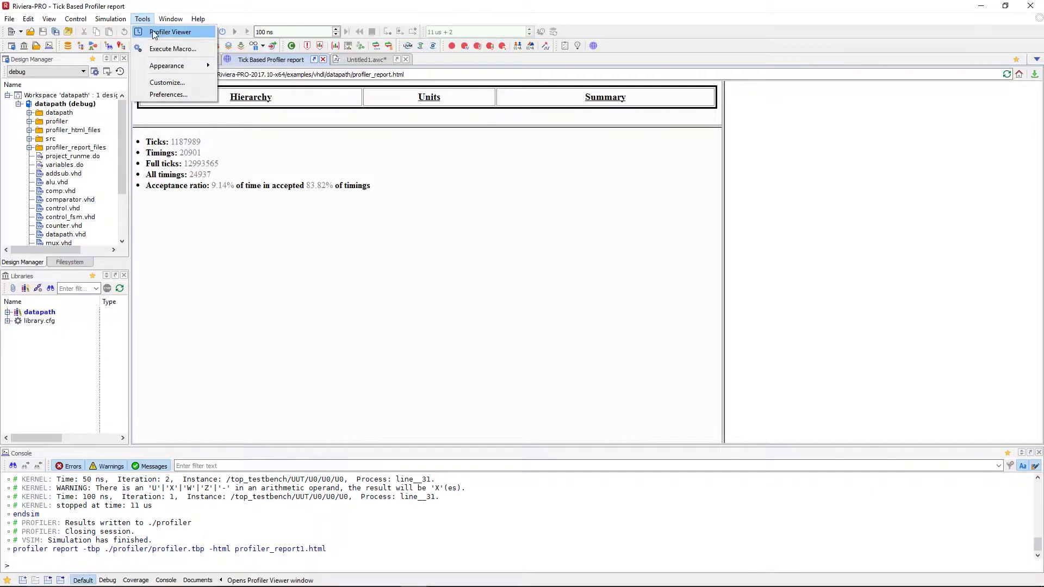
left_click(163, 32)
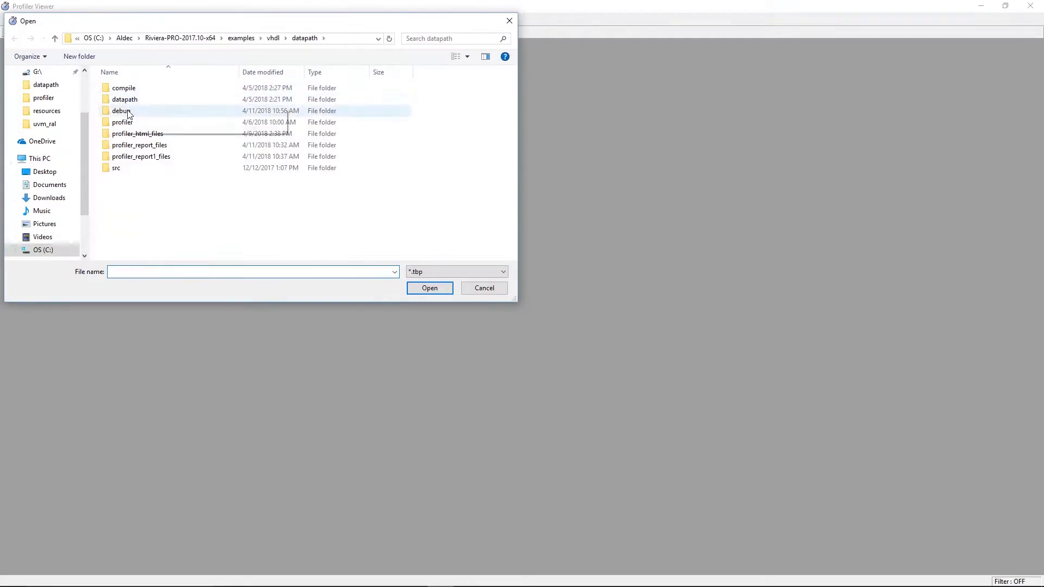
double_click(129, 123)
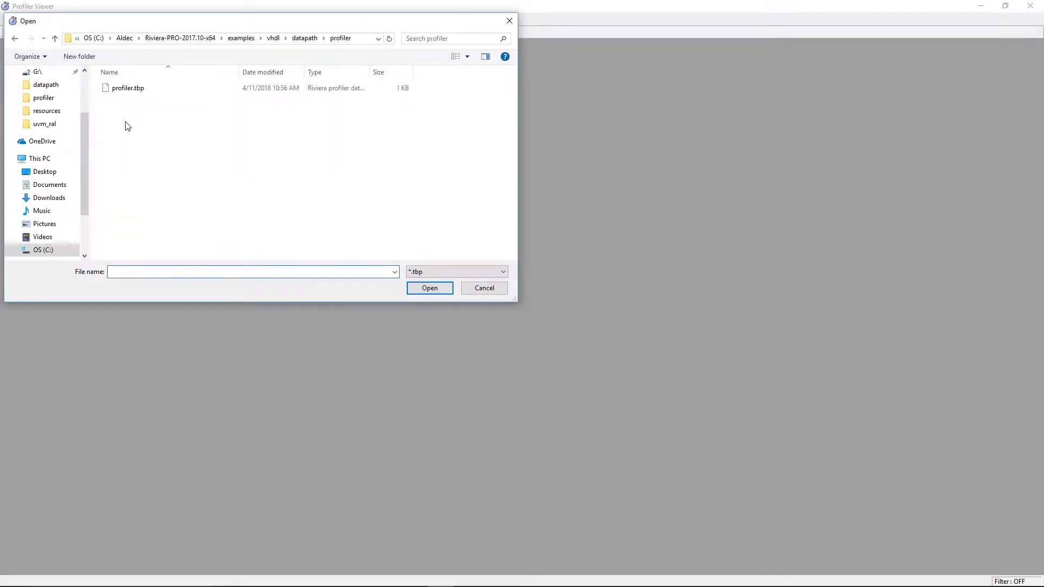
double_click(133, 89)
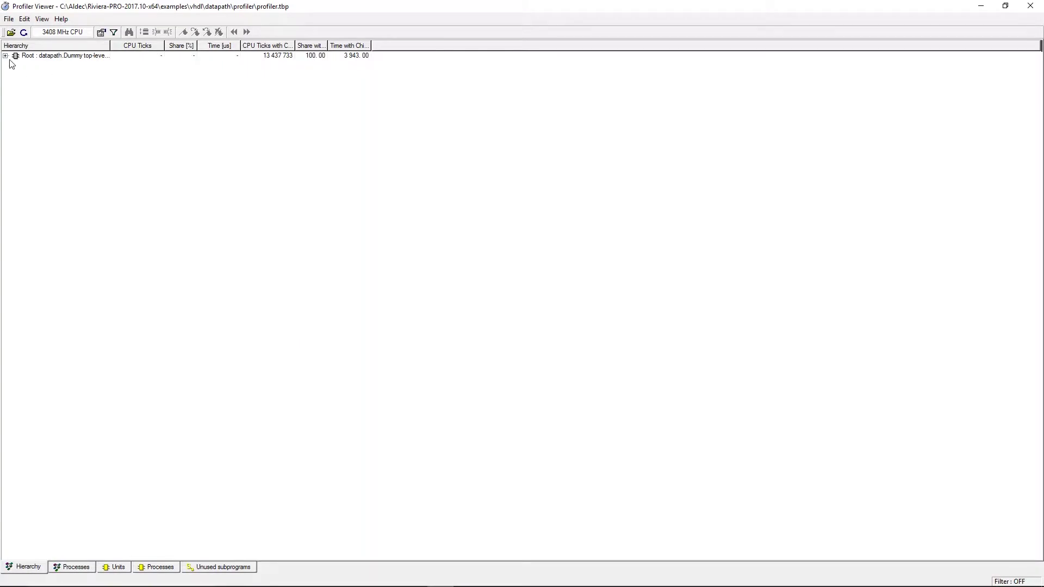
Expand Root and top_testbench, check its Details pie charts, then review testbench.vhd tick counts
left_click(6, 56)
left_click(13, 71)
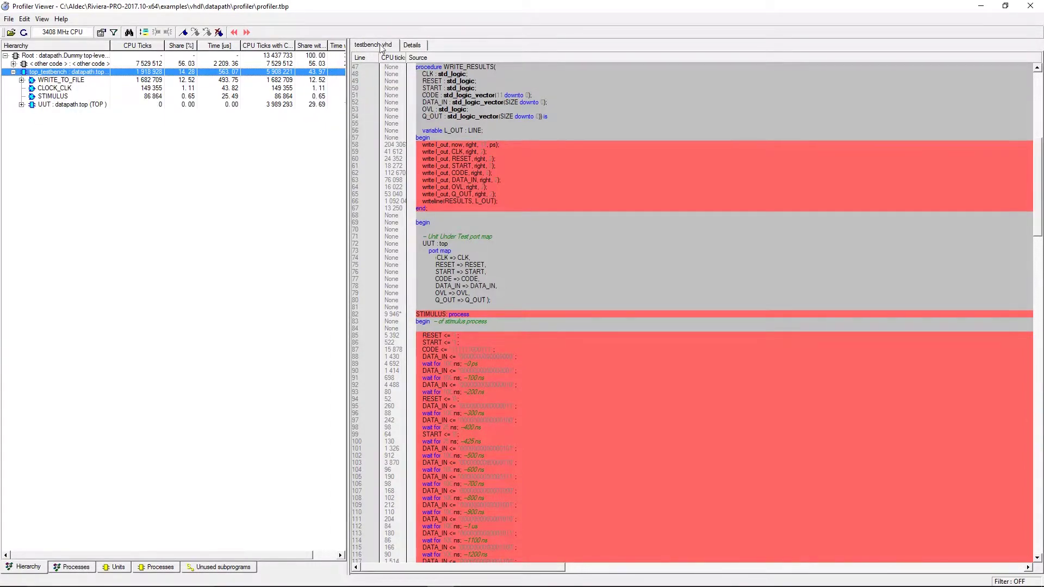
left_click(406, 46)
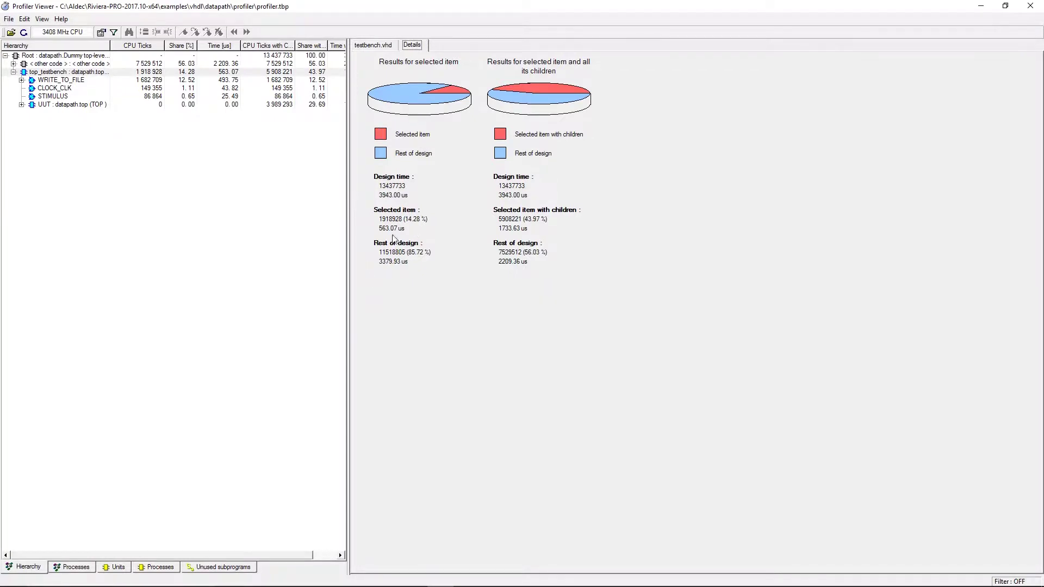
left_click(375, 45)
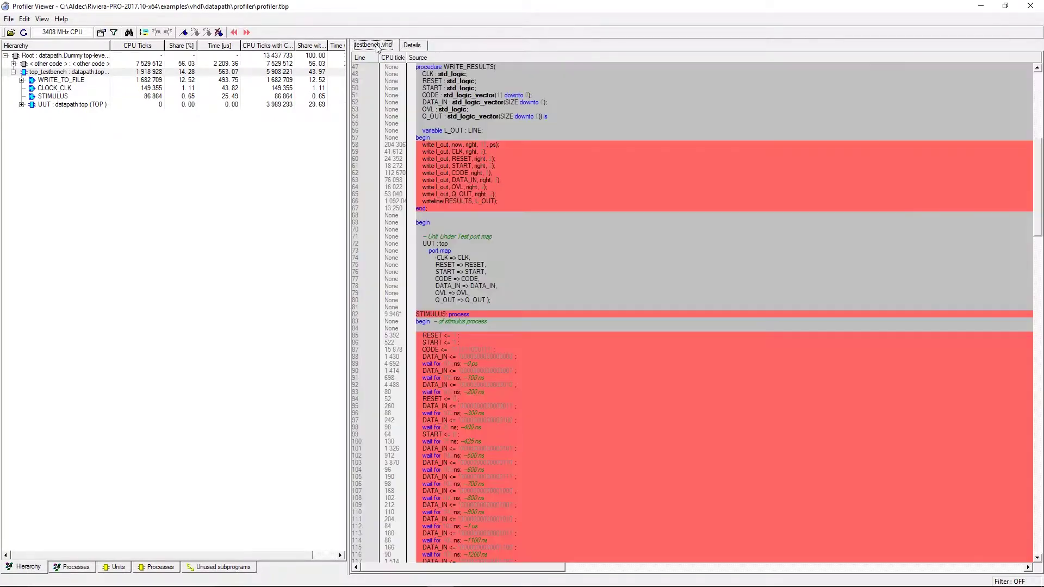
scroll(410, 317, "down", 5)
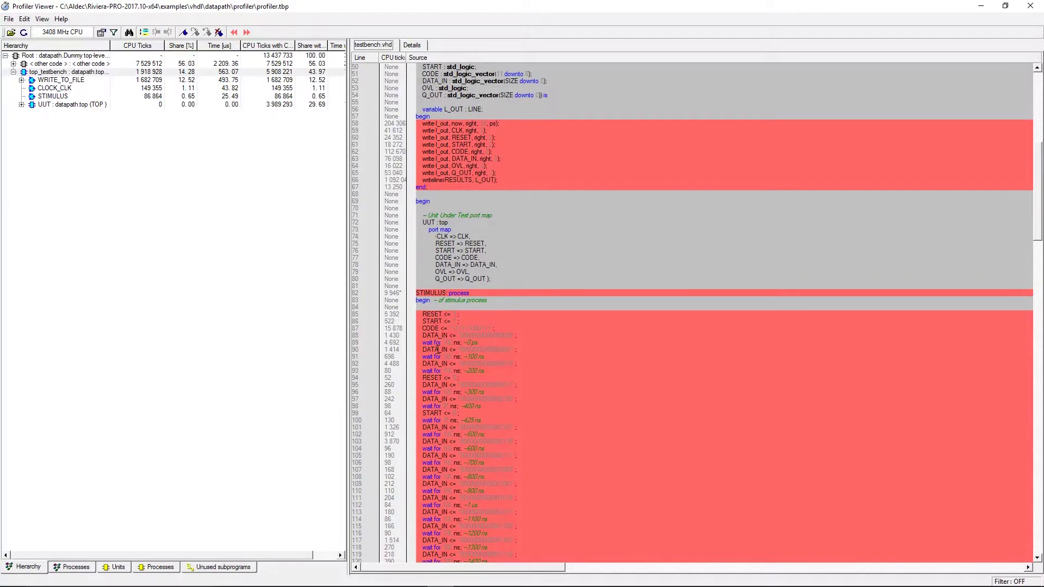
scroll(410, 317, "down", 7)
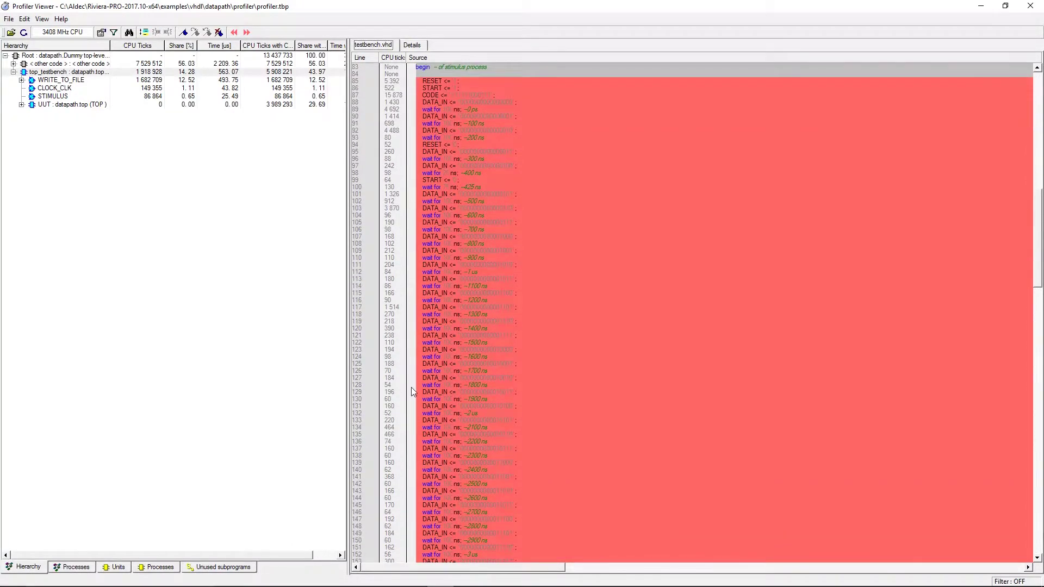
scroll(463, 225, "up", 11)
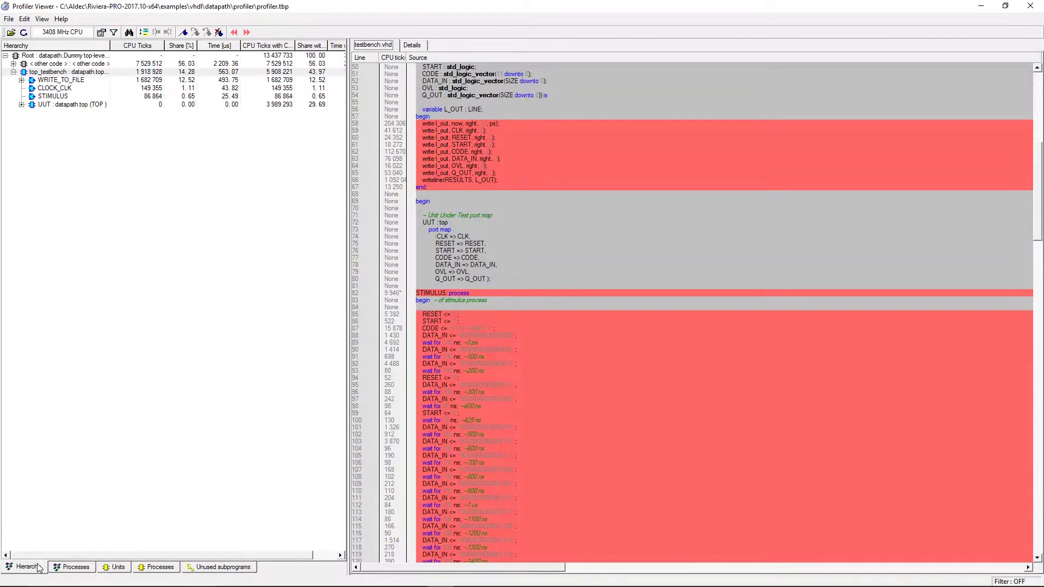
left_click(71, 568)
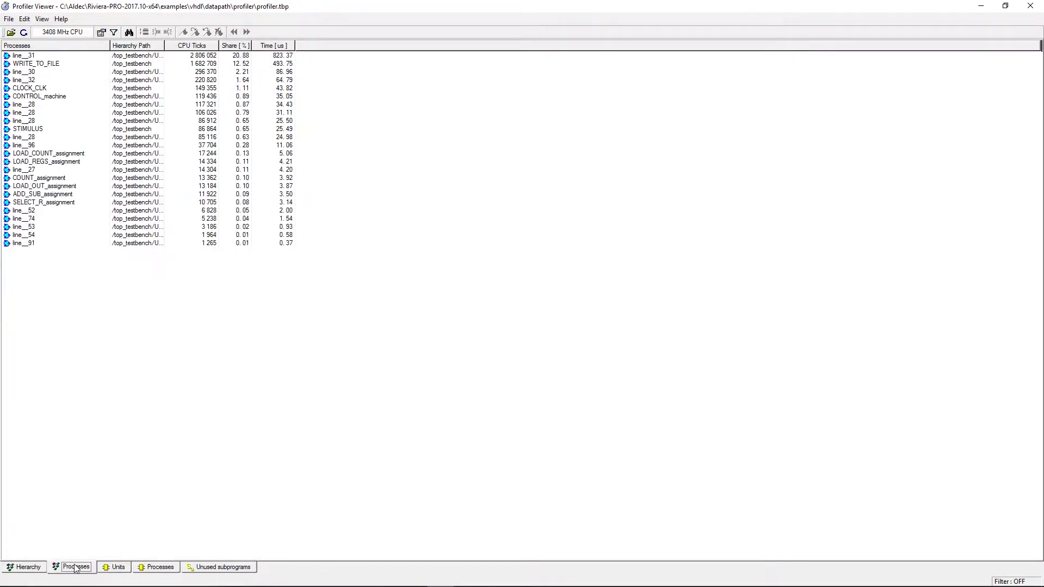
left_click(109, 568)
left_click(152, 569)
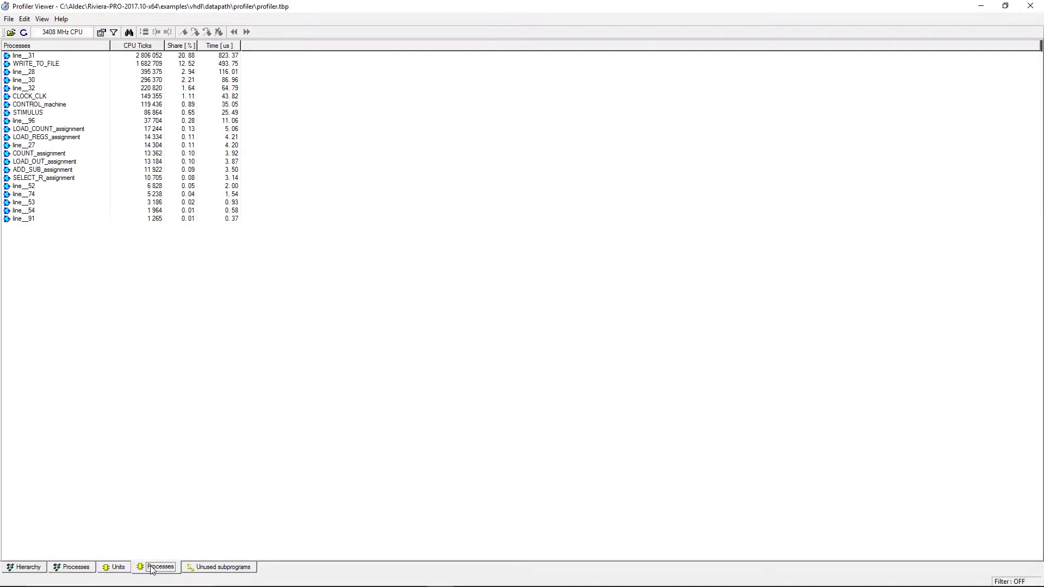
left_click(214, 567)
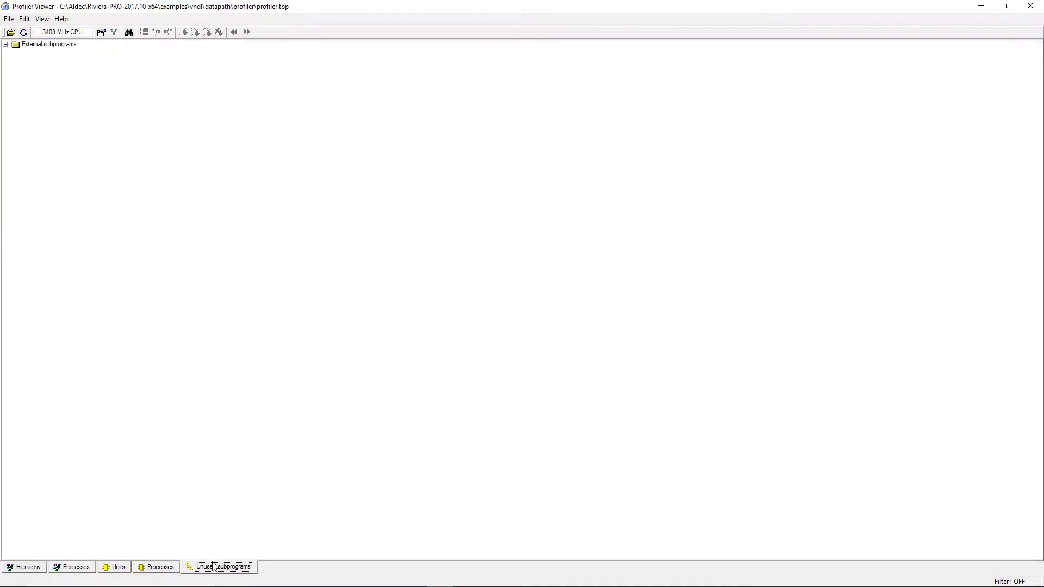
left_click(68, 568)
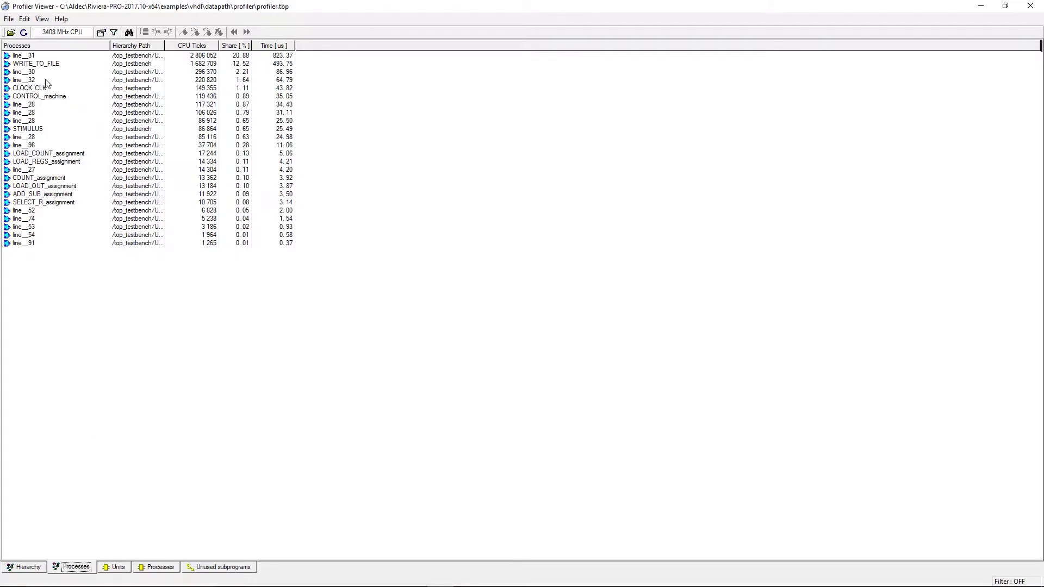
left_click(28, 57)
left_click(28, 64)
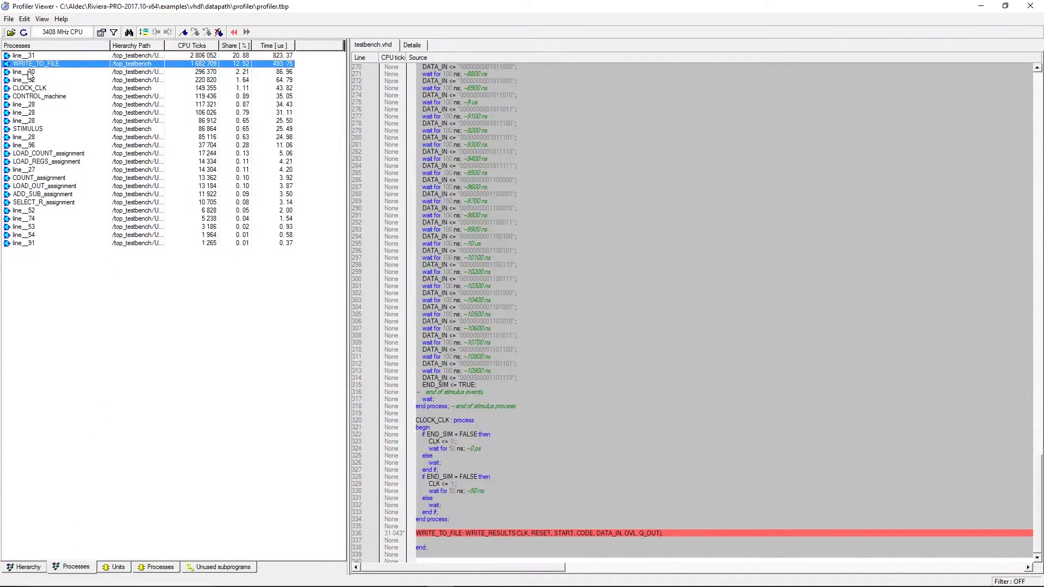
left_click(30, 80)
left_click(31, 111)
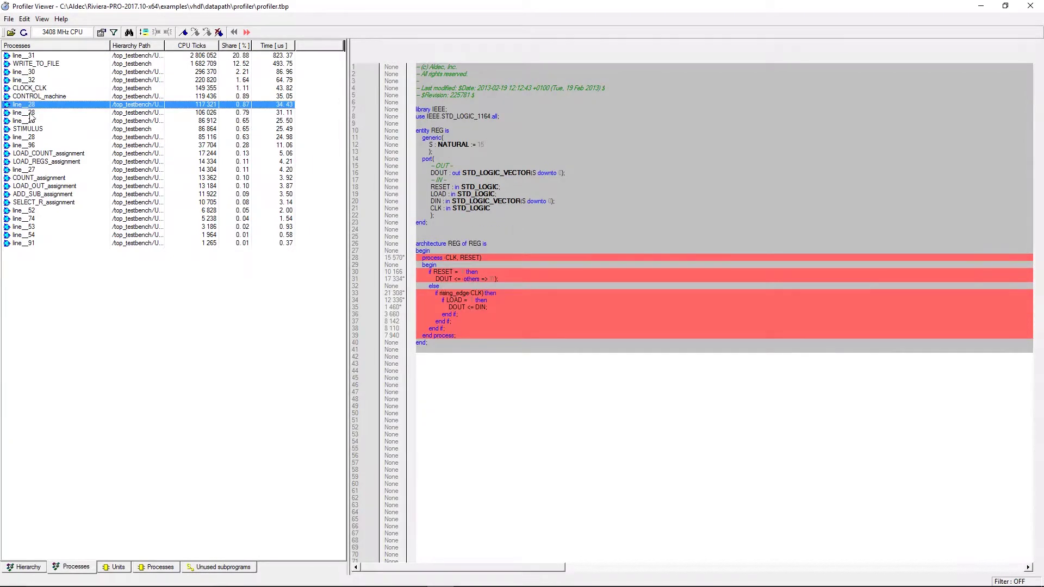
left_click(165, 566)
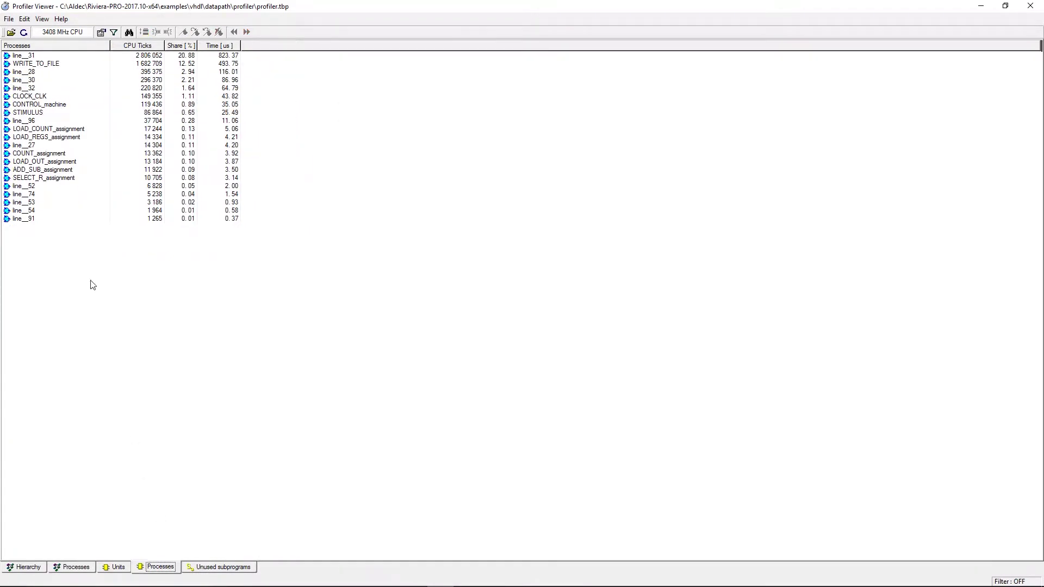
left_click(28, 73)
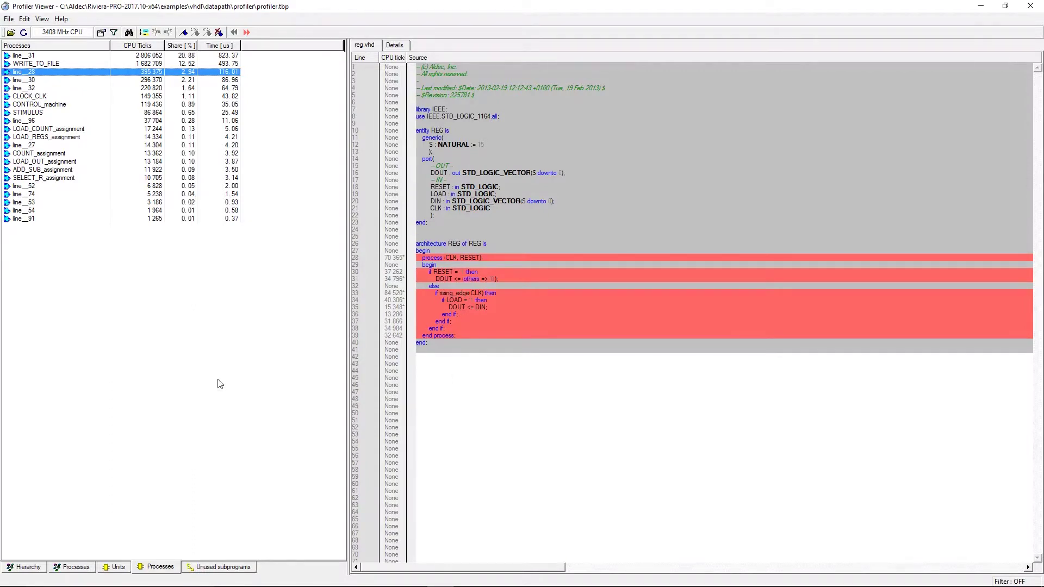
left_click(28, 568)
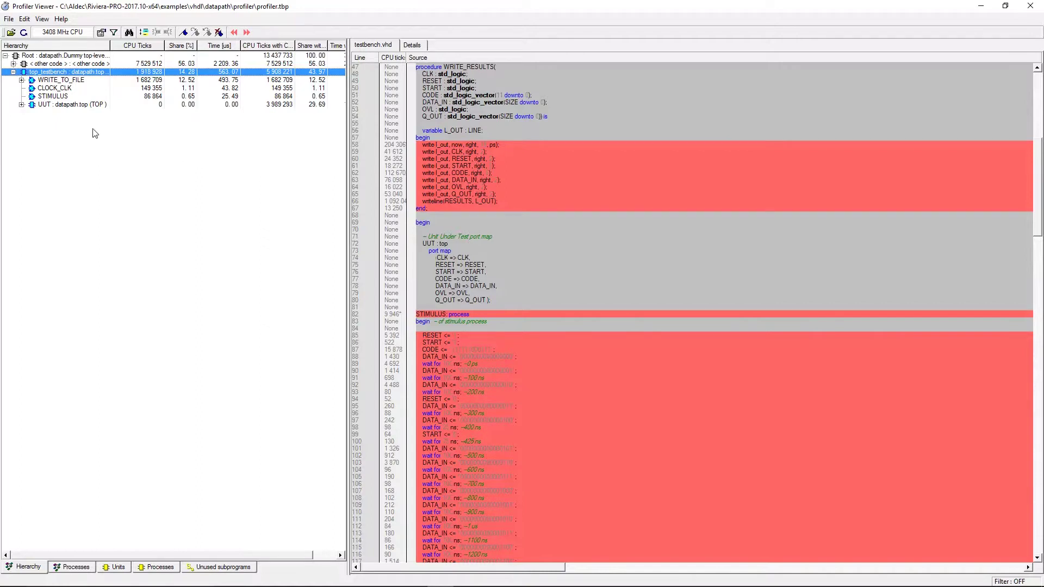
left_click(32, 64)
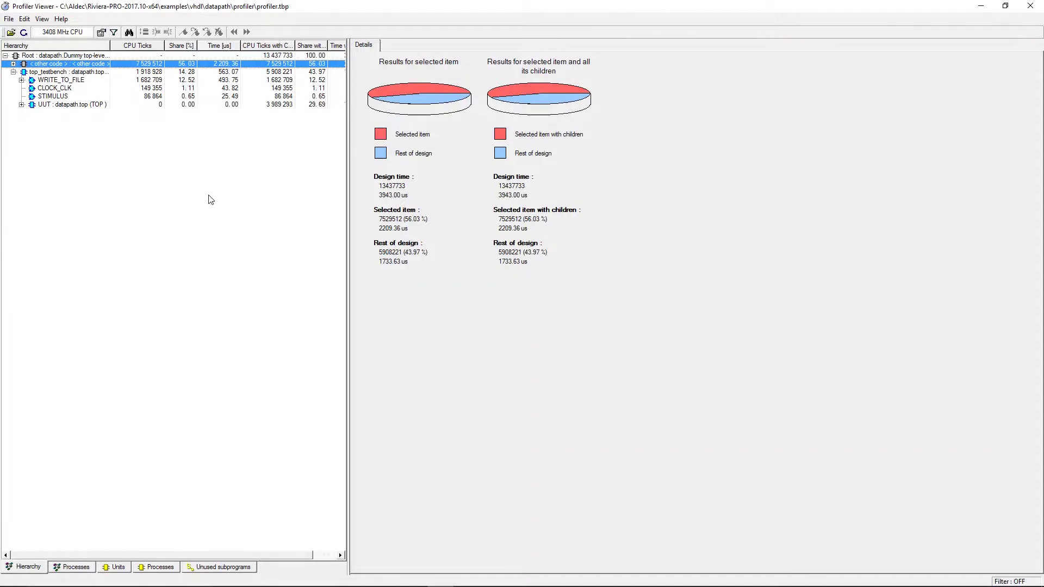
Open the Display Settings dialog
left_click(102, 32)
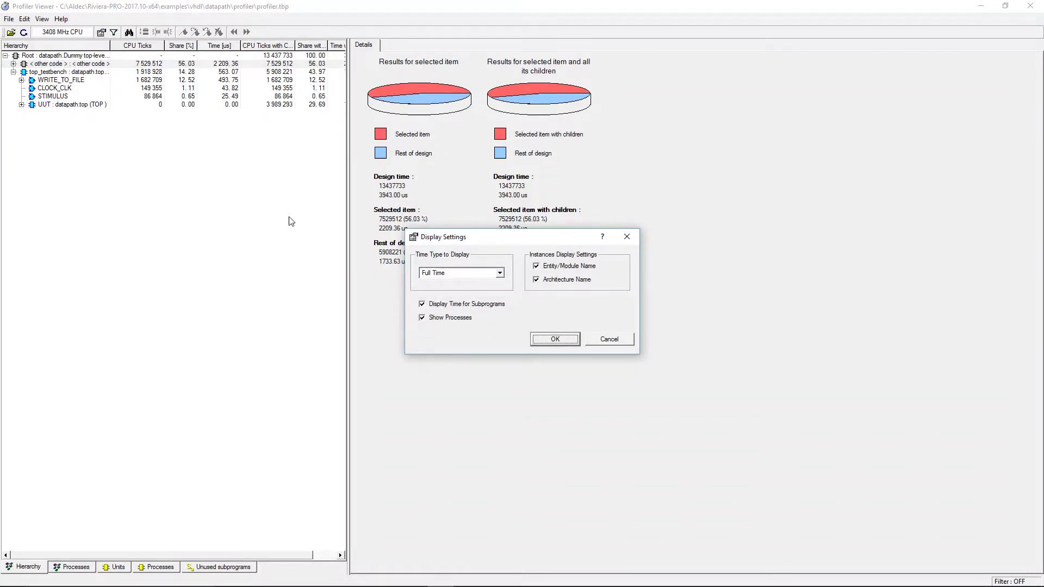
Keep Full Time as the display time type and confirm the display settings
left_click(441, 278)
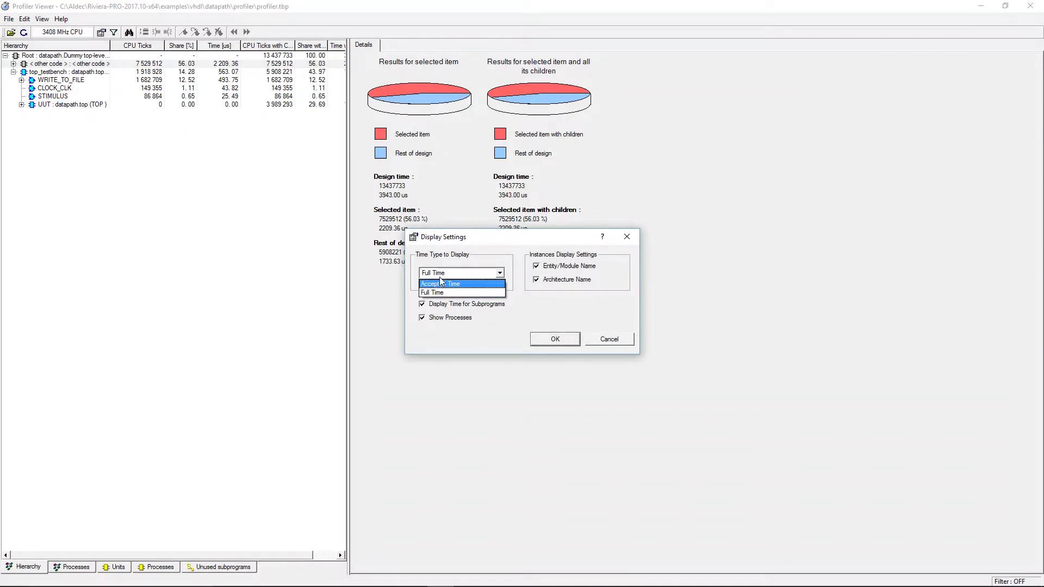
left_click(537, 303)
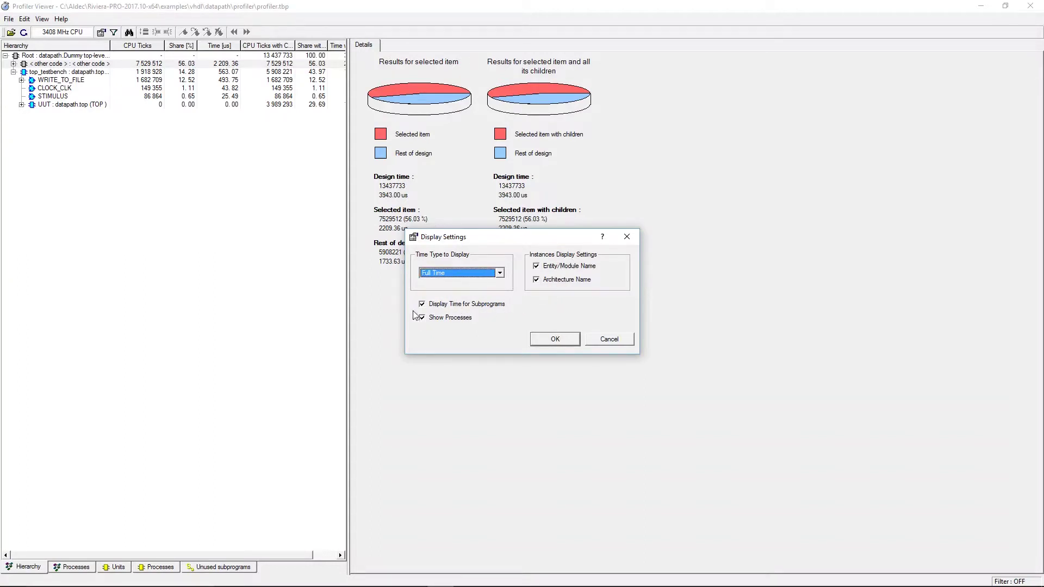
left_click(566, 342)
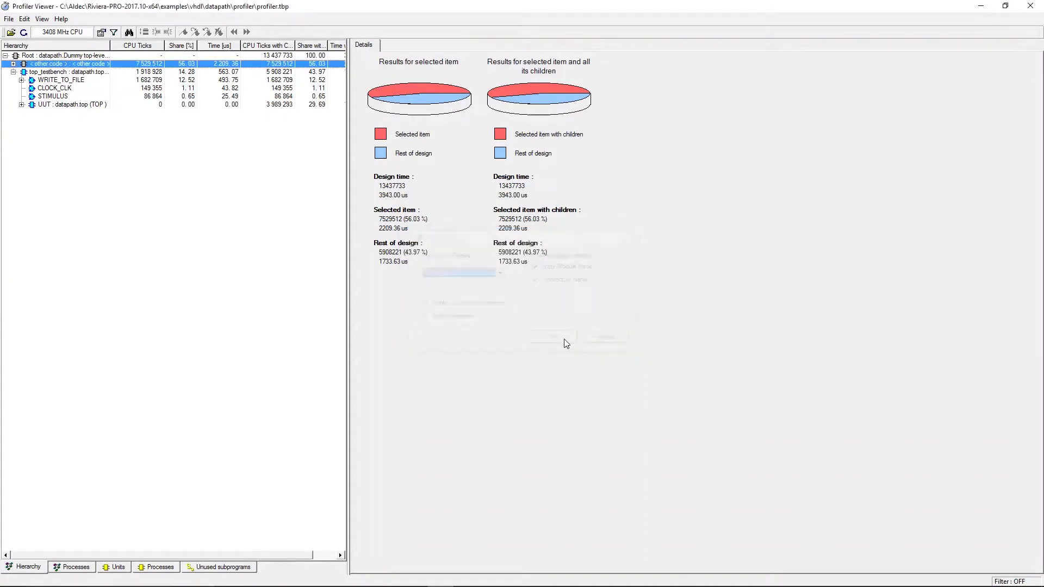
Try a time-range filter without applying it, then open WRITE_TO_FILE's testbench.vhd source
left_click(114, 32)
left_click(426, 290)
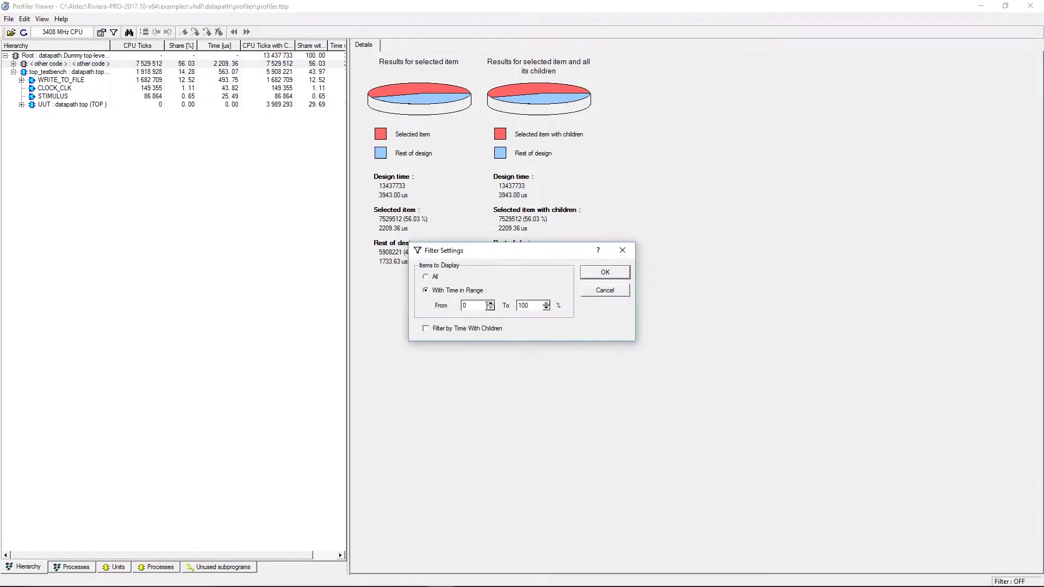
left_click(492, 303)
left_click(492, 303)
left_click(492, 303)
left_click(492, 303)
left_click(593, 292)
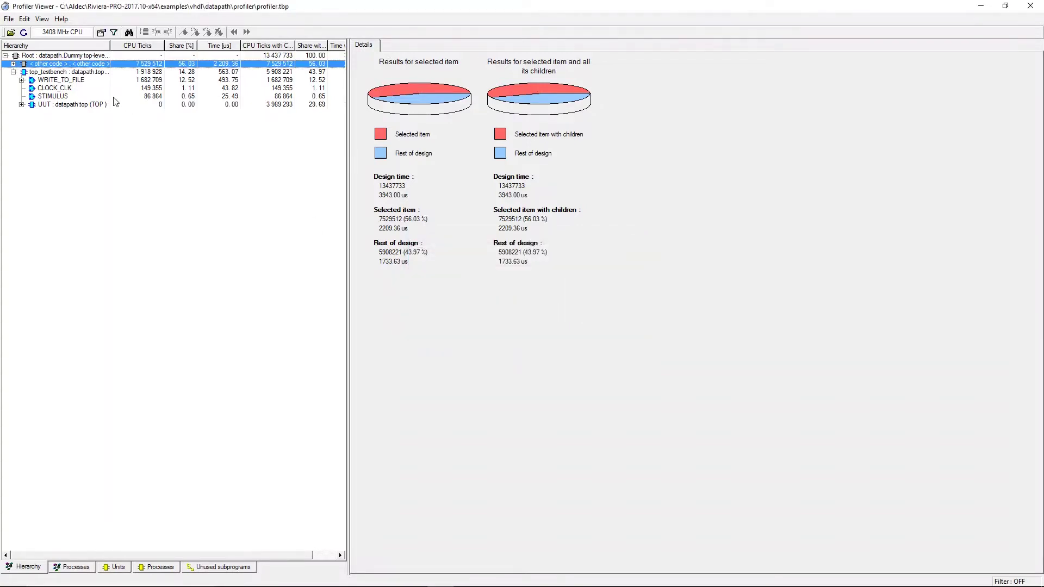
double_click(44, 79)
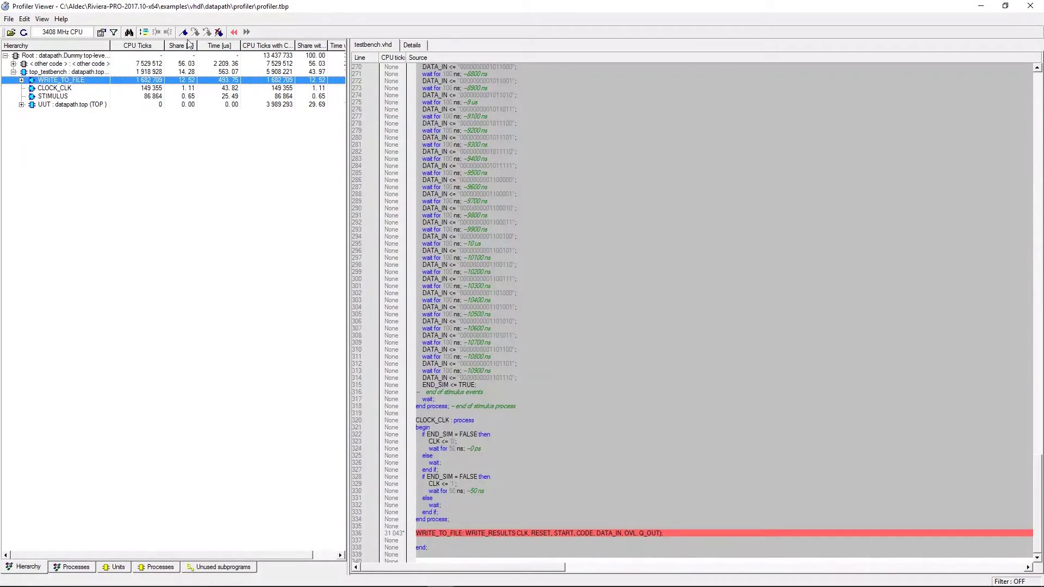
Try a Find search, dismiss the not-found message, and close Find
left_click(129, 32)
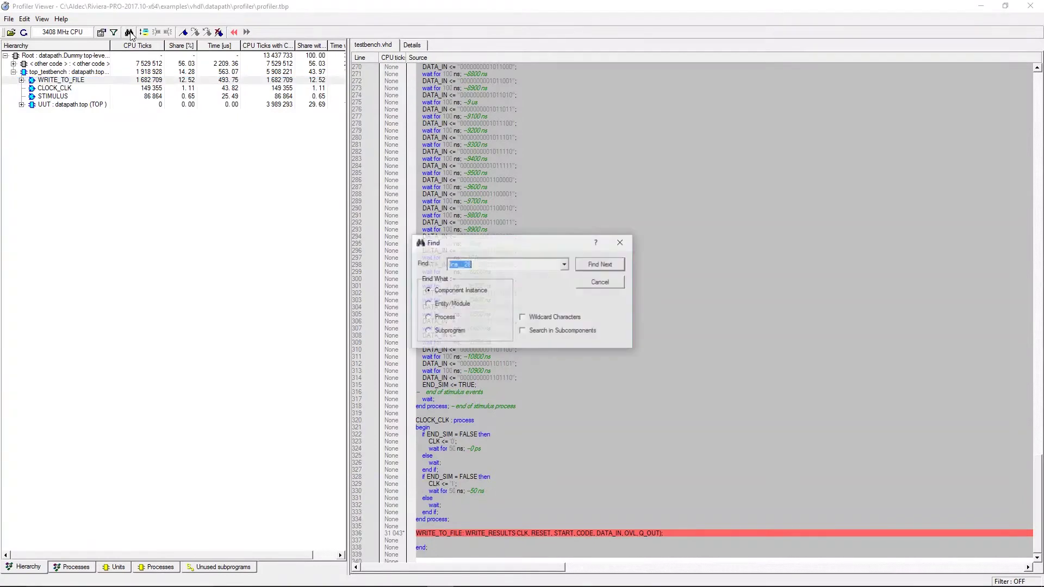
left_click(605, 263)
left_click(560, 306)
left_click(617, 282)
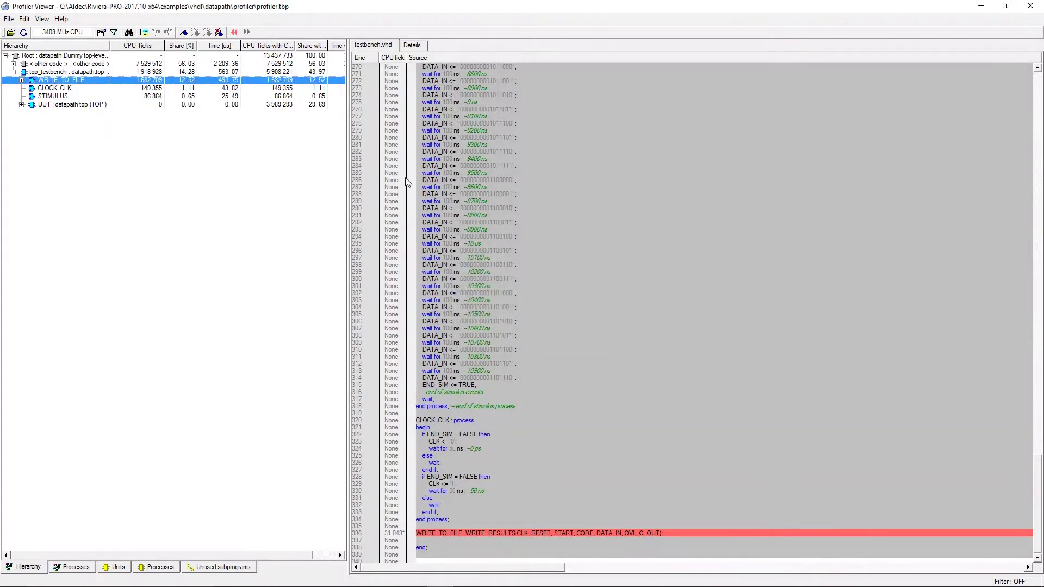
Bookmark testbench.vhd lines 281 and 285, then jump to the costly WRITE_RESULTS lines 58–67
left_click(394, 144)
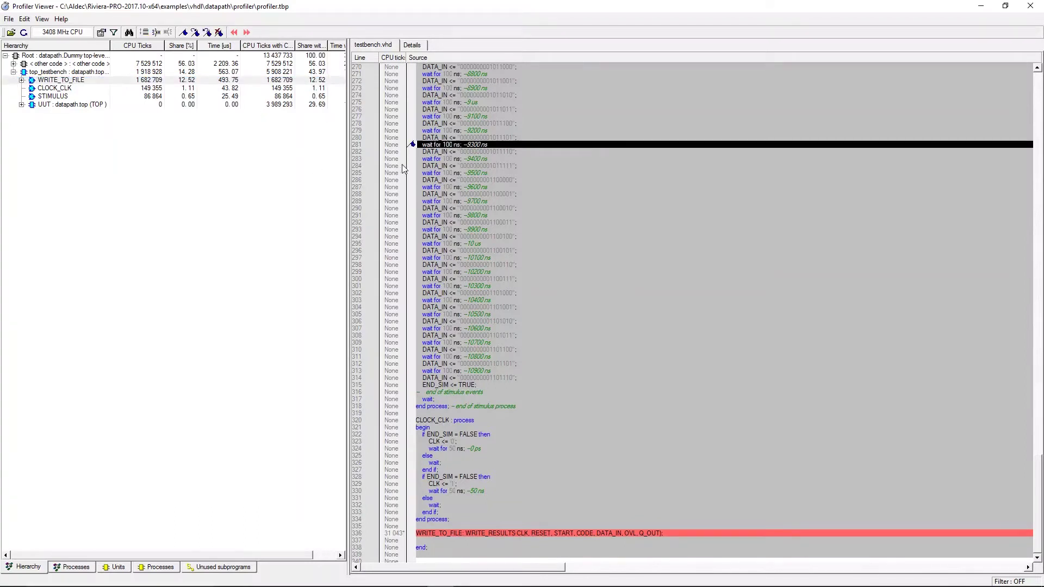
left_click(362, 173)
left_click(195, 33)
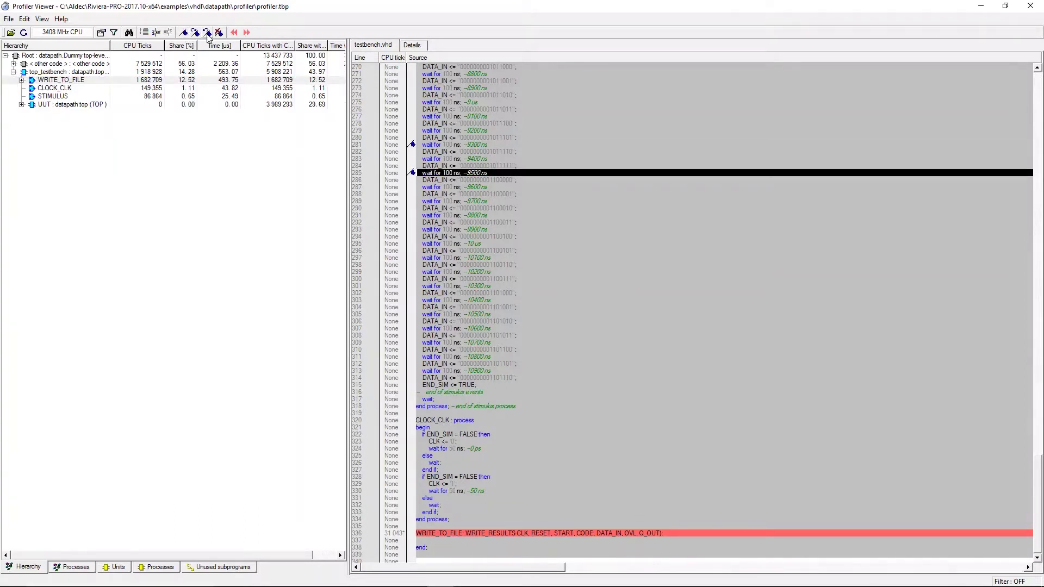
left_click(207, 33)
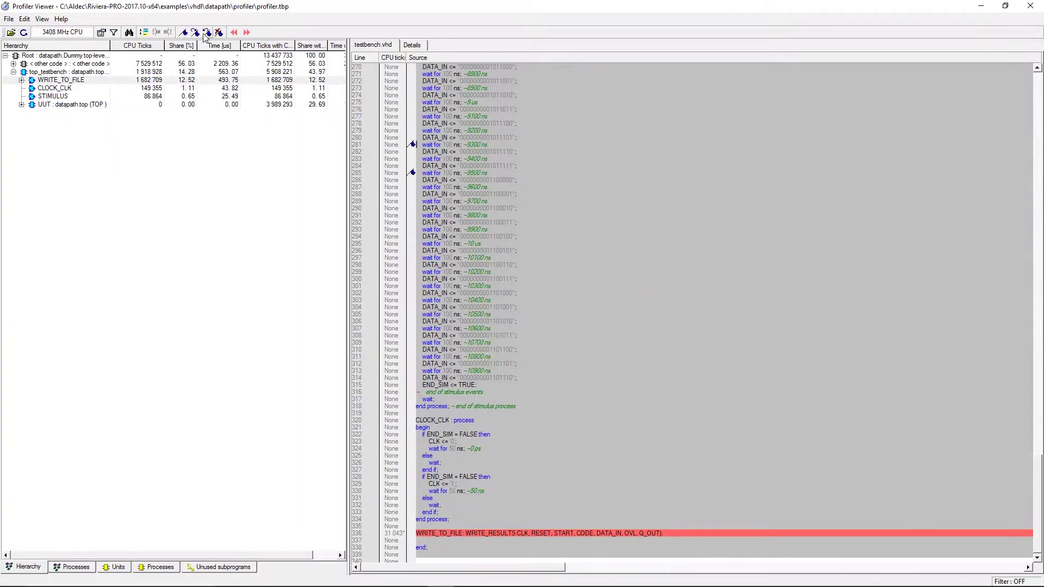
left_click(246, 32)
left_click(233, 32)
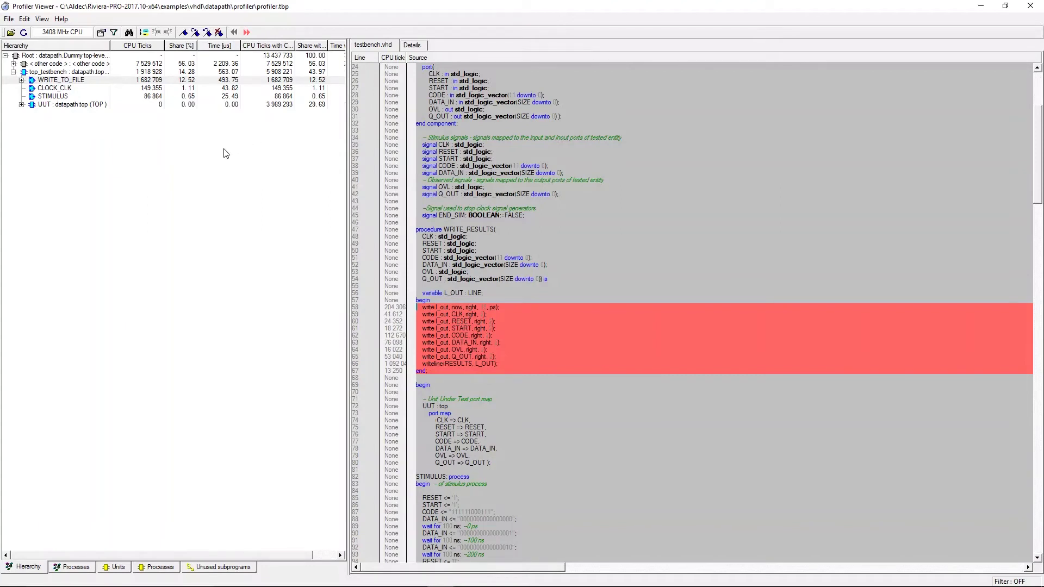
Review the Profiler Report Settings and accept them with OK
left_click(10, 20)
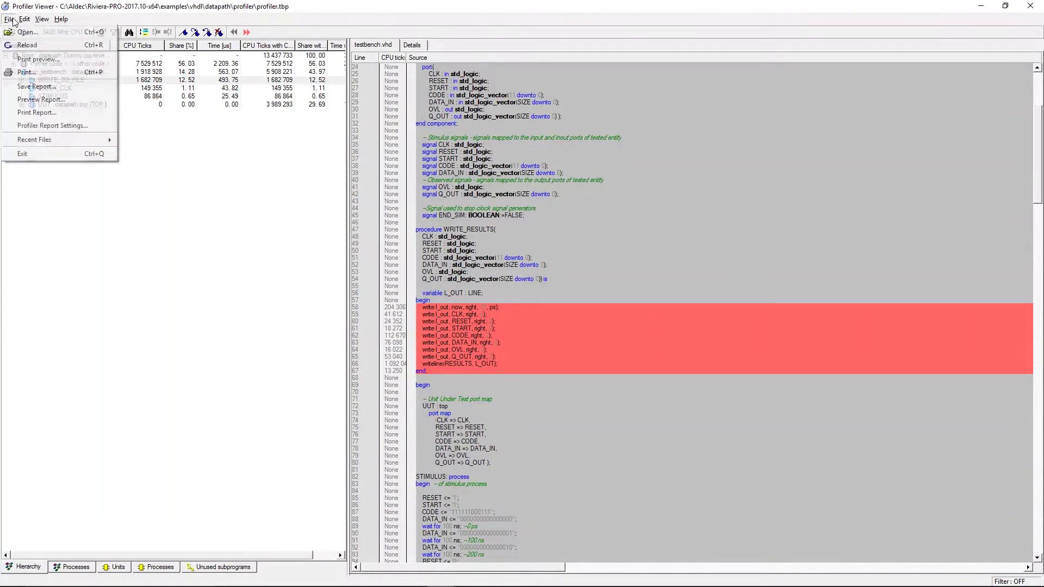
left_click(32, 127)
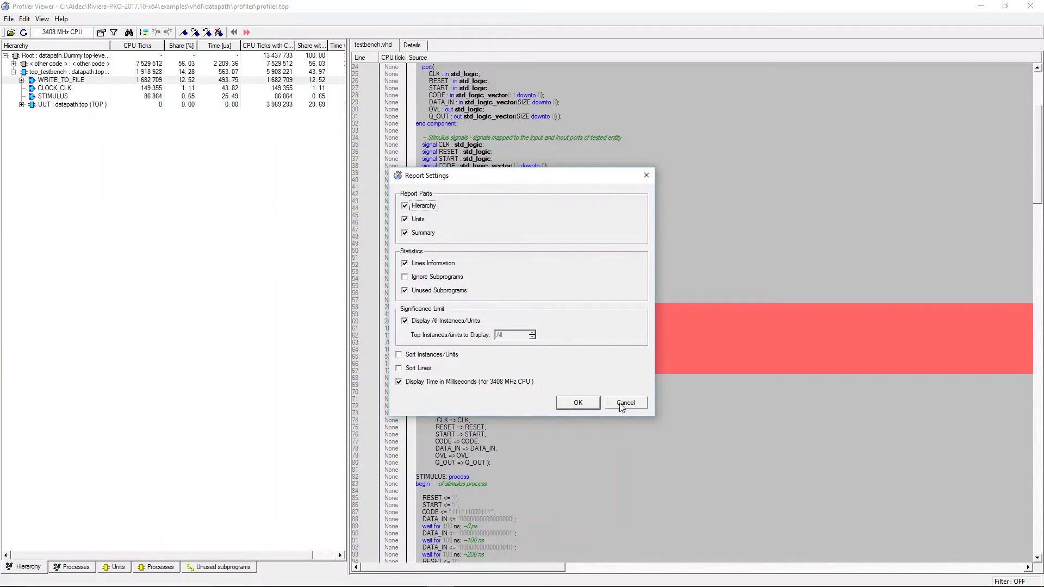
left_click(573, 404)
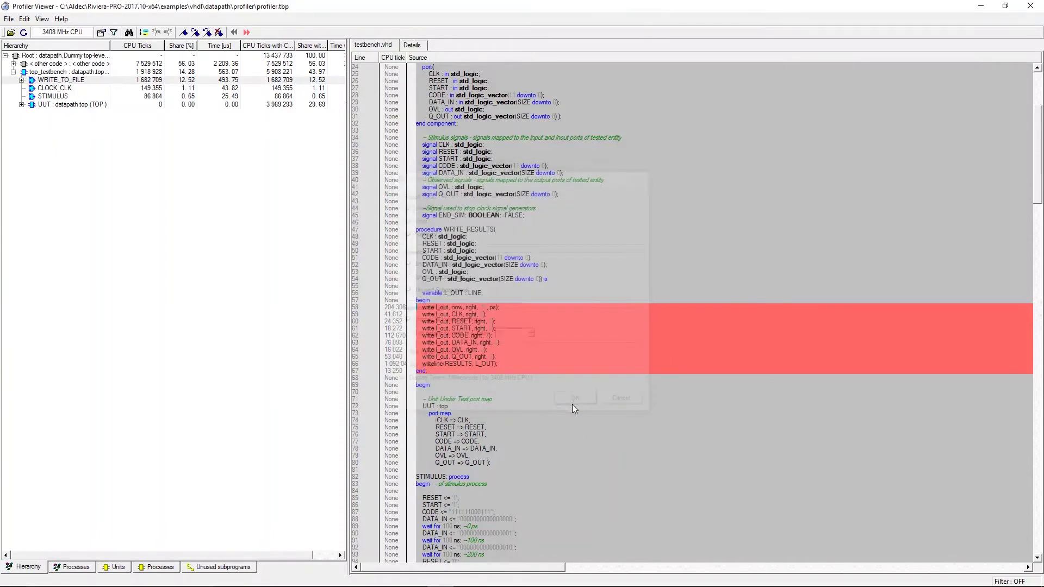
Start saving the profiler report in the datapath folder, keeping *.txt as the file type
left_click(9, 19)
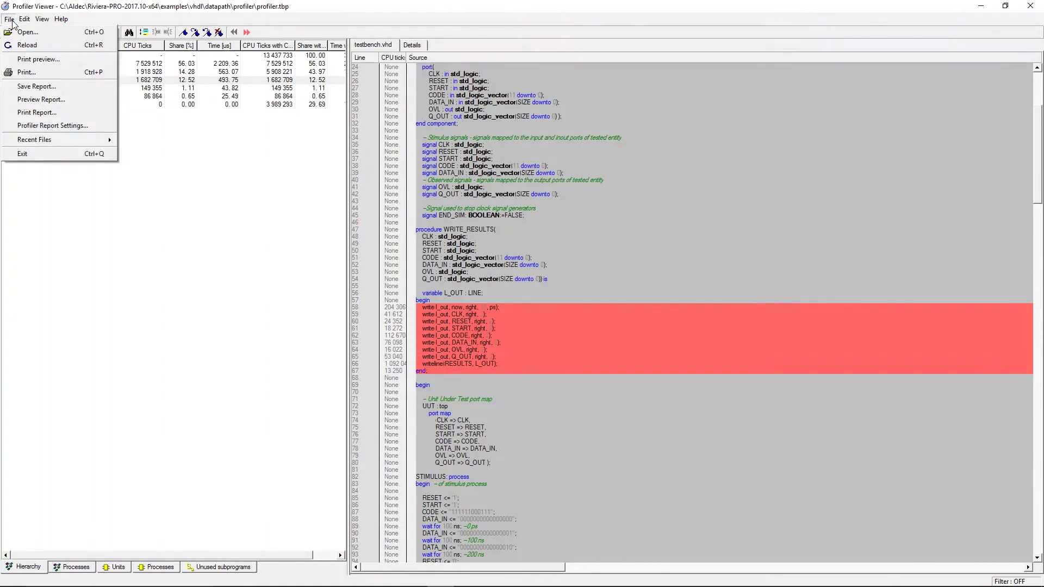
left_click(26, 86)
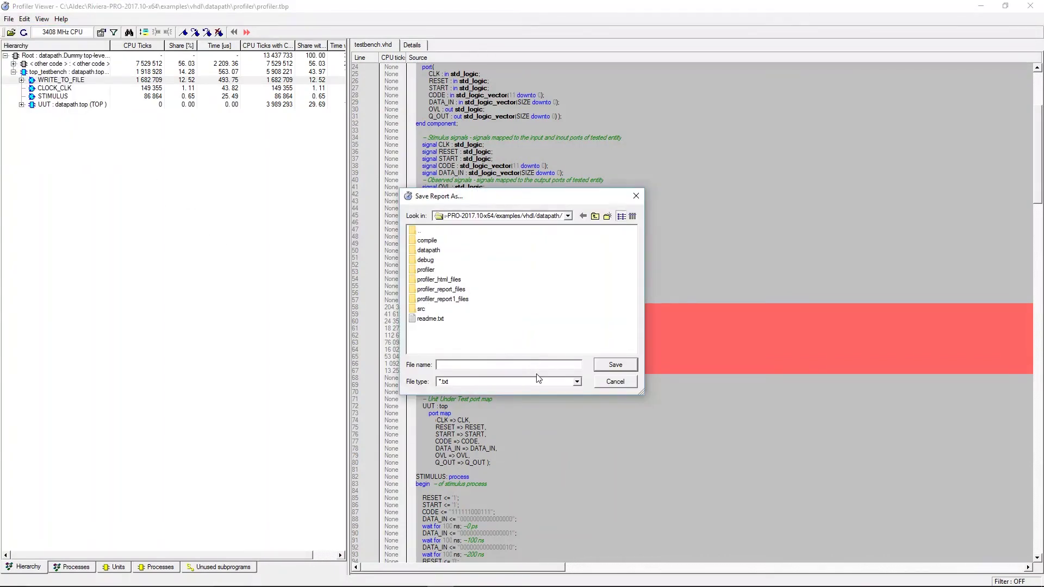
left_click(560, 383)
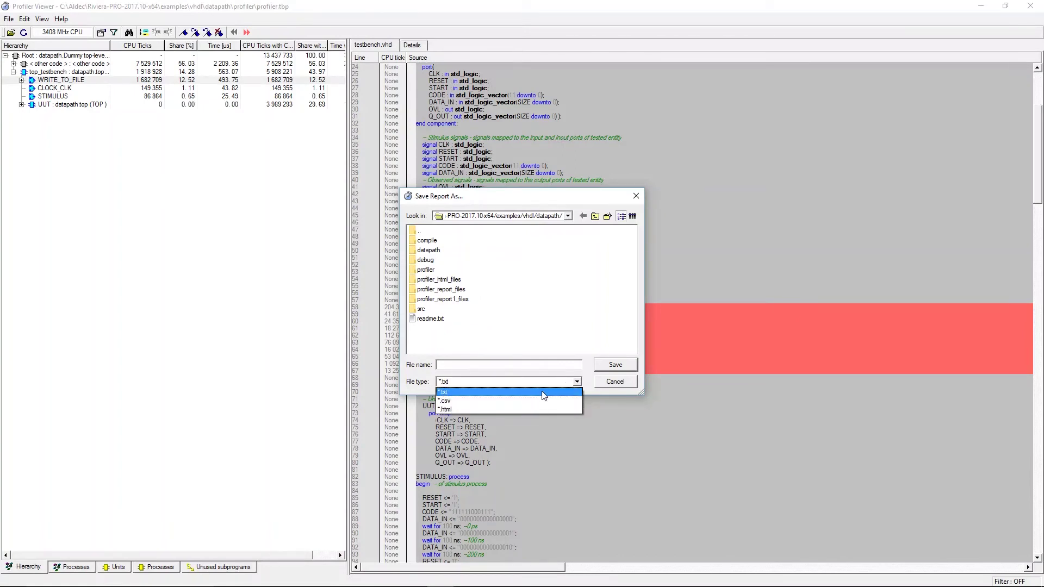
left_click(589, 378)
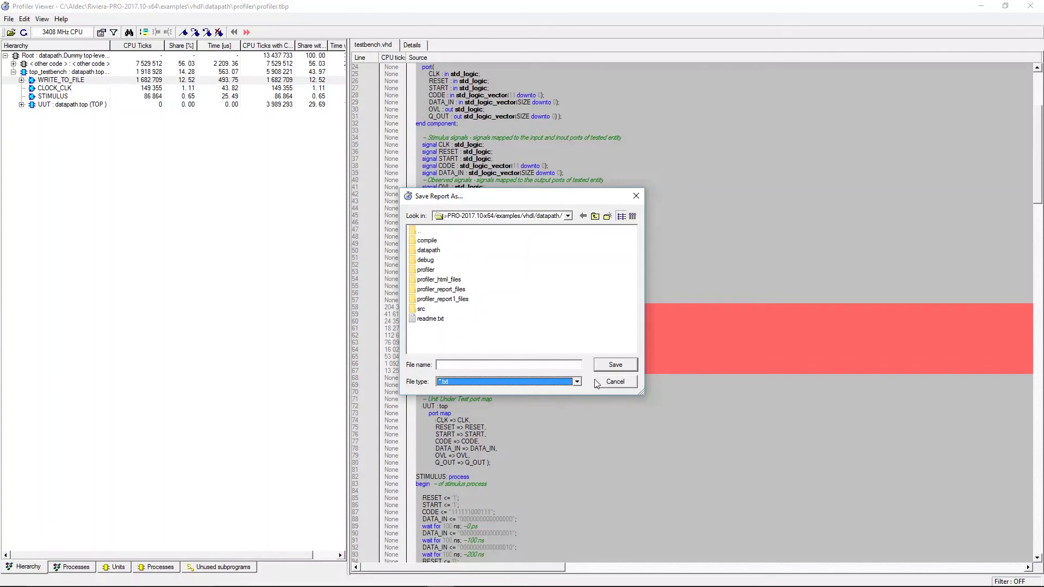